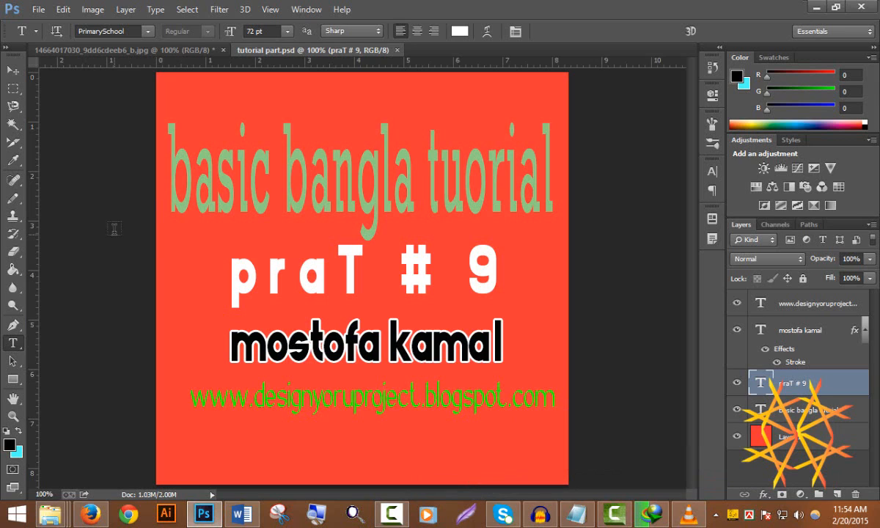
Close the tutorial part.psd document, leaving the landscape photo open
drag(13, 216, 49, 207)
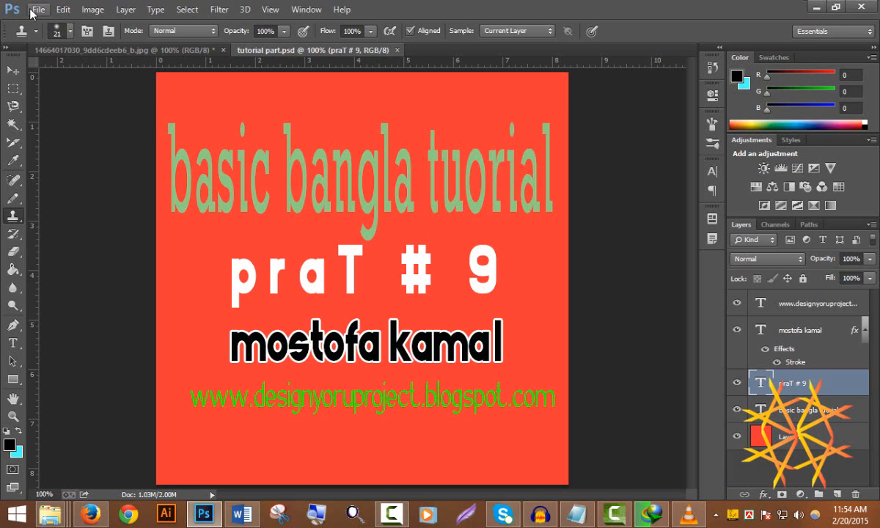
key(v)
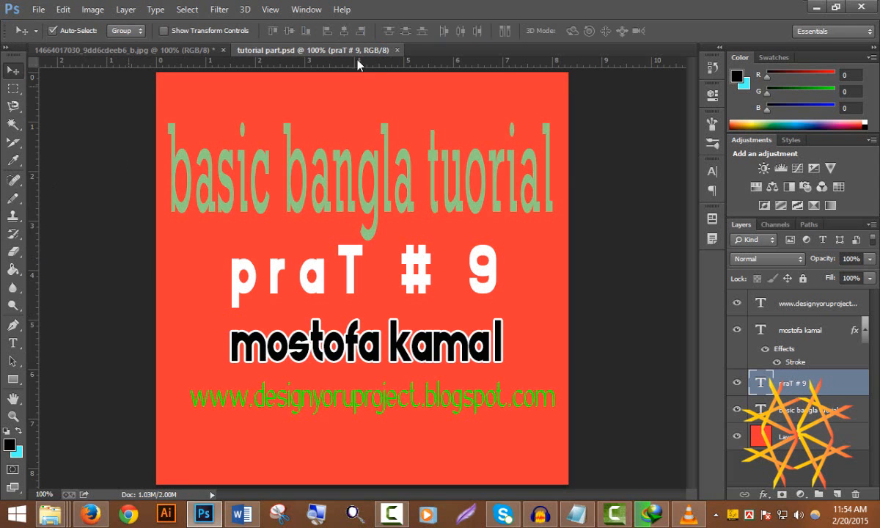
click(397, 50)
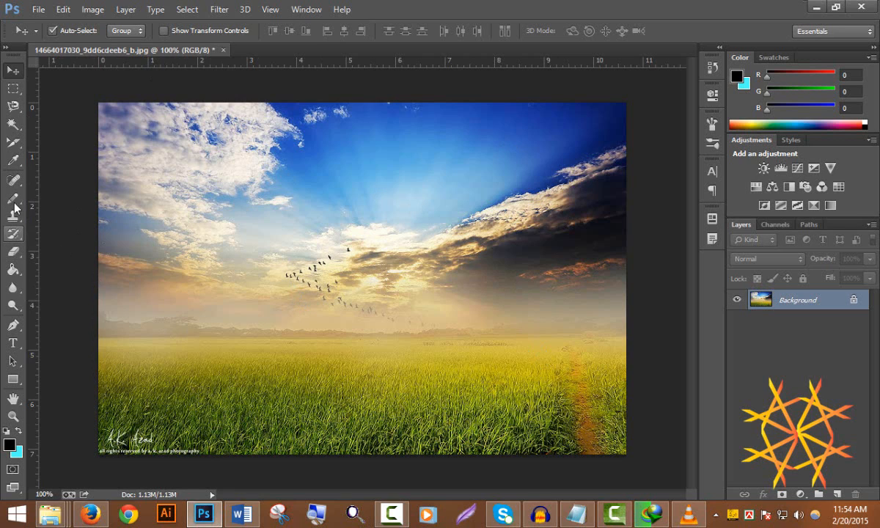
Activate the Clone Stamp tool with a 21 px hard round brush
drag(13, 216, 71, 216)
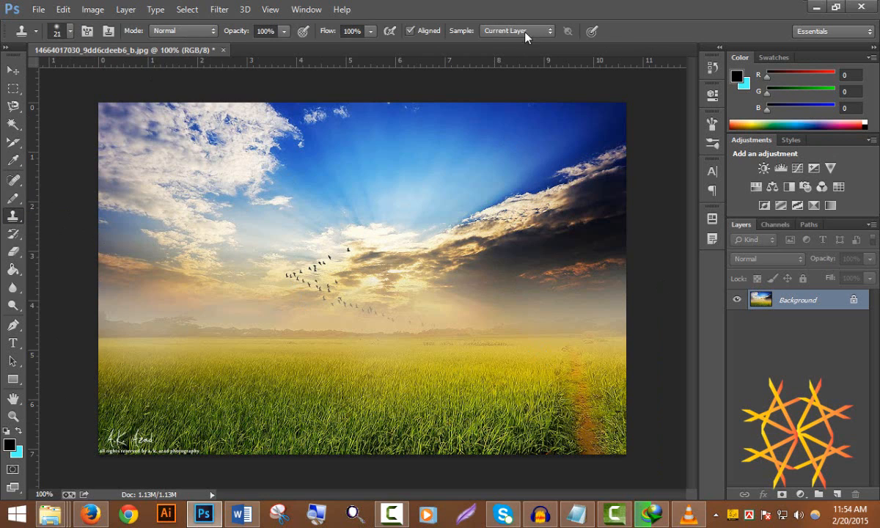
click(71, 31)
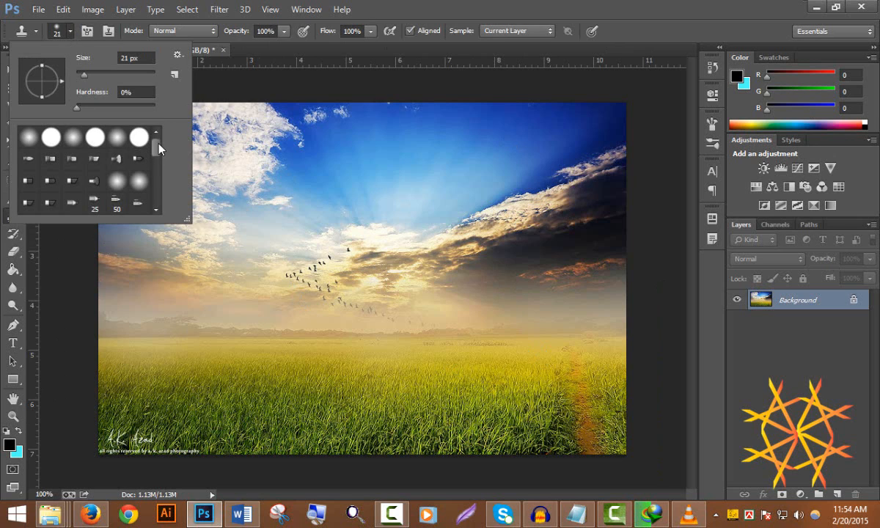
mouse_move(158, 144)
mouse_down()
mouse_move(158, 188)
mouse_move(159, 134)
mouse_up()
click(51, 138)
click(481, 5)
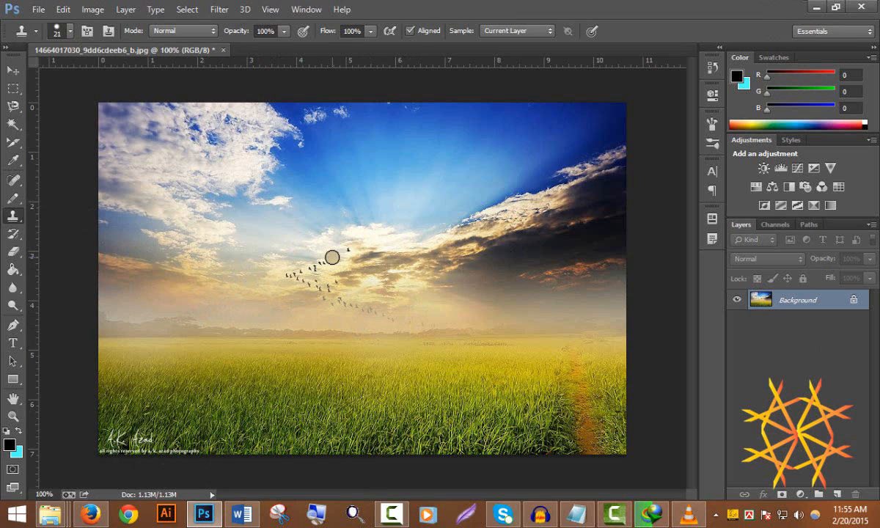
Try cloning over the topmost bird with the stamp opacity at 10% and at 100%, undoing the strokes
key(1)
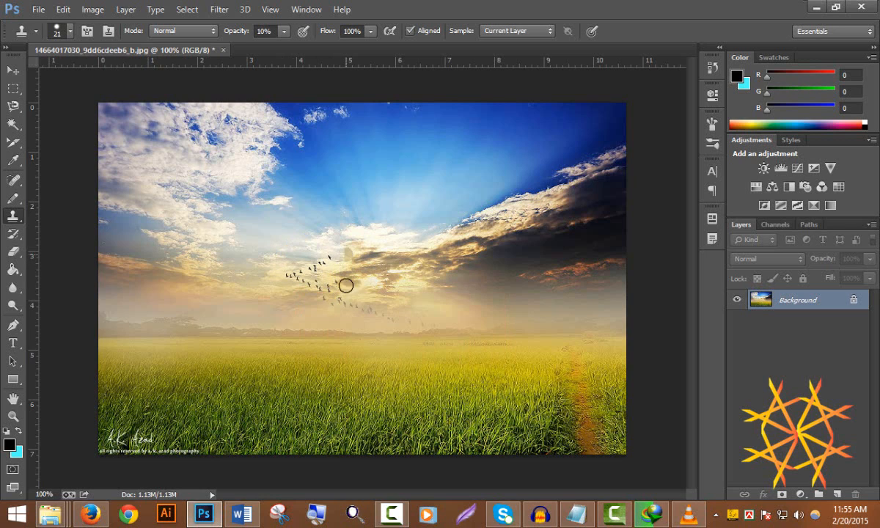
click(283, 31)
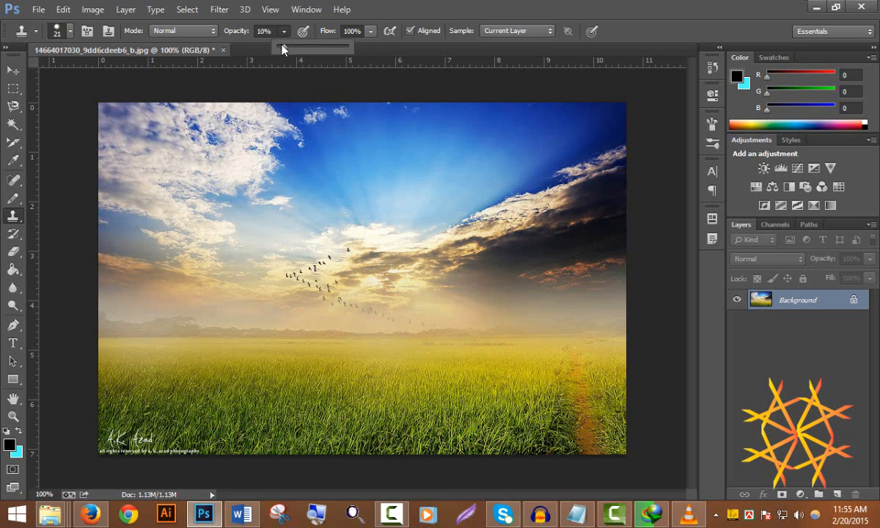
click(350, 250)
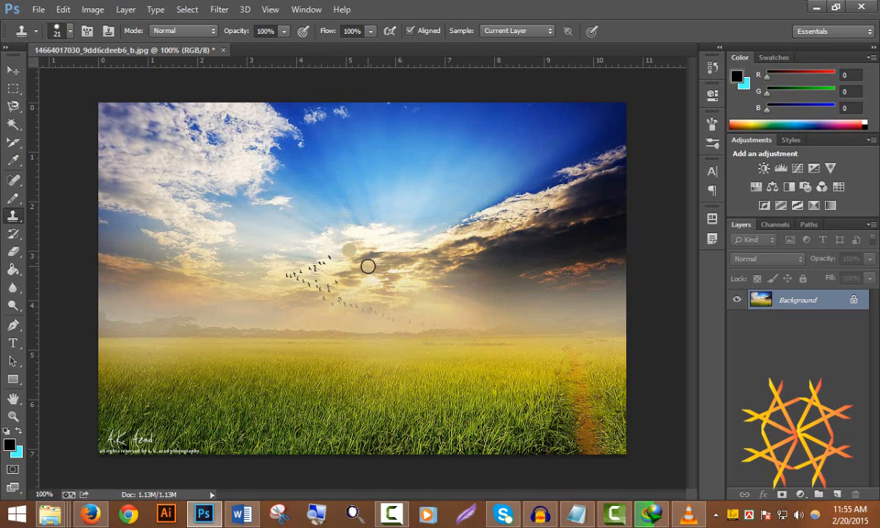
key(ctrl+z)
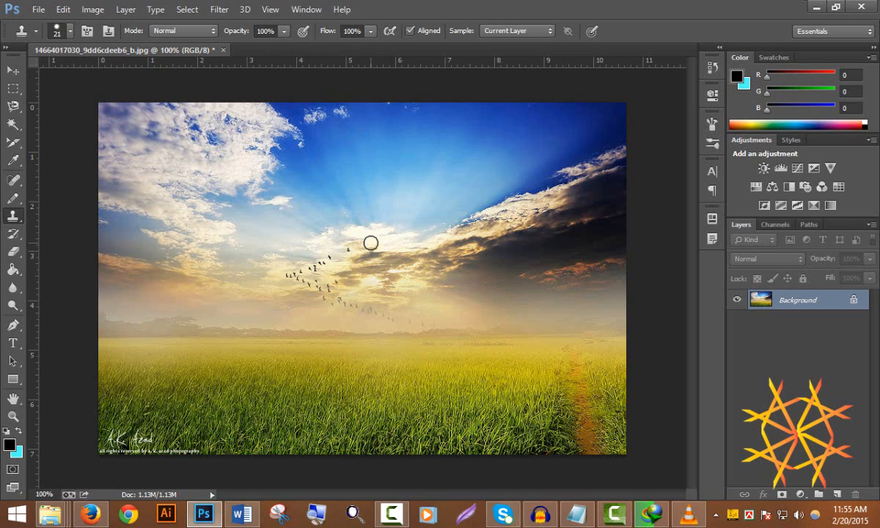
Clone cloud over the uppermost birds, and resample the haze just below the flock with the brush enlarged to 50 px
click(336, 248)
click(333, 261)
alt+click(313, 309)
key(bracketright)
key(bracketright)
key(bracketright)
key(bracketright)
key(bracketright)
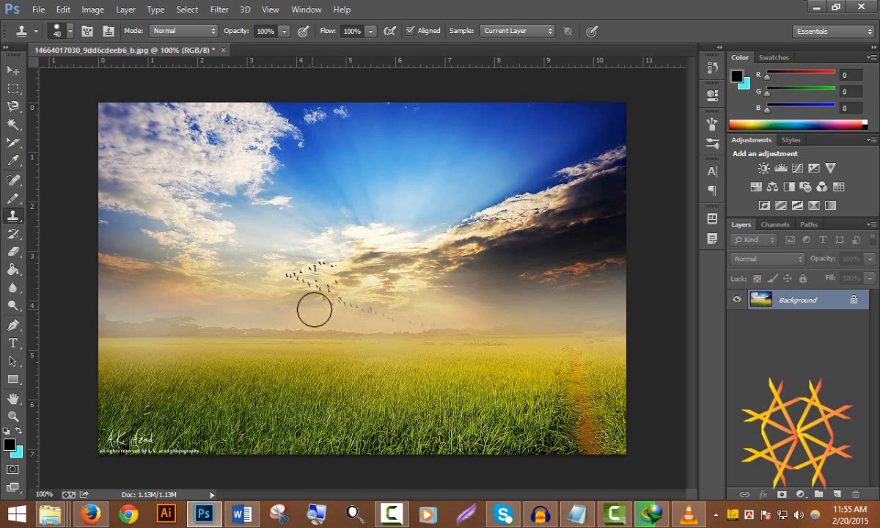
Clone over the remaining birds of the flock, from the lower trail up to the upper row, with the hard 50 px brush
click(341, 309)
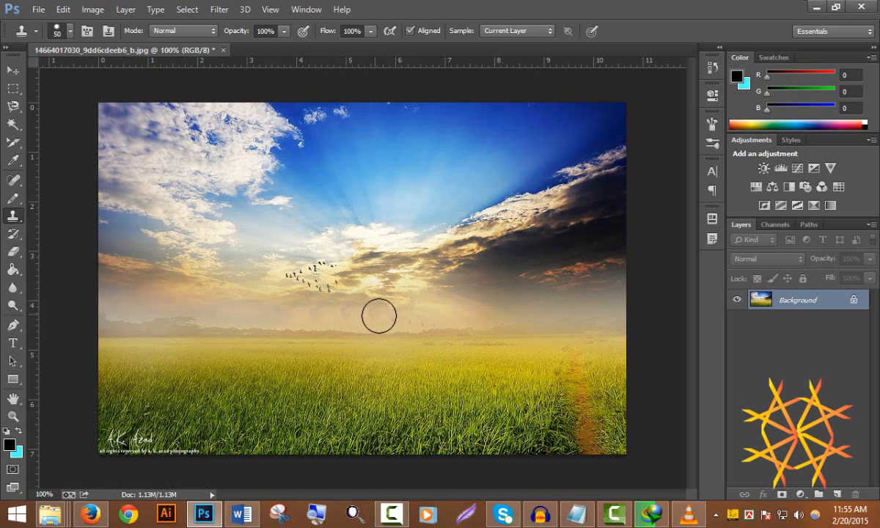
click(381, 316)
click(424, 325)
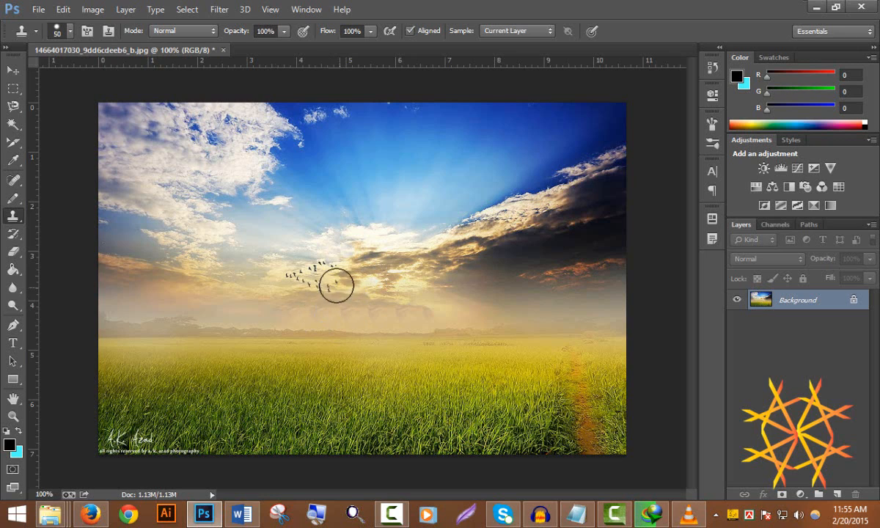
click(335, 287)
click(319, 290)
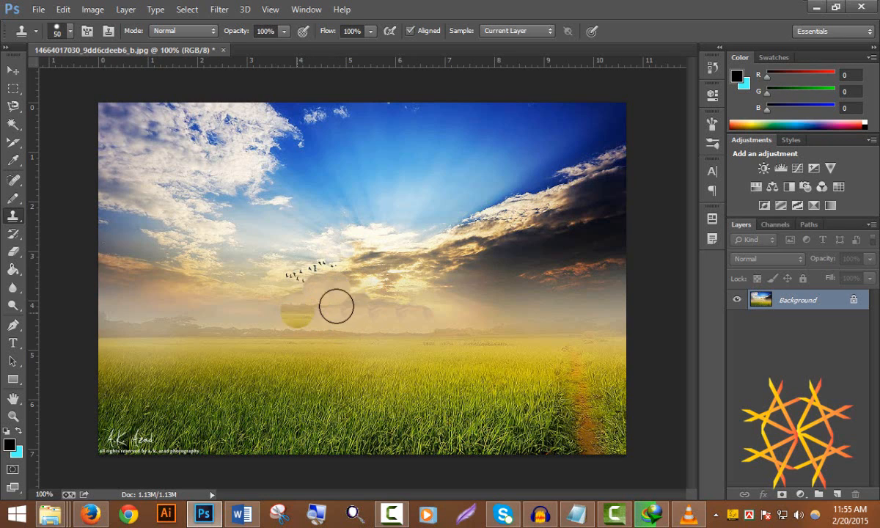
click(293, 272)
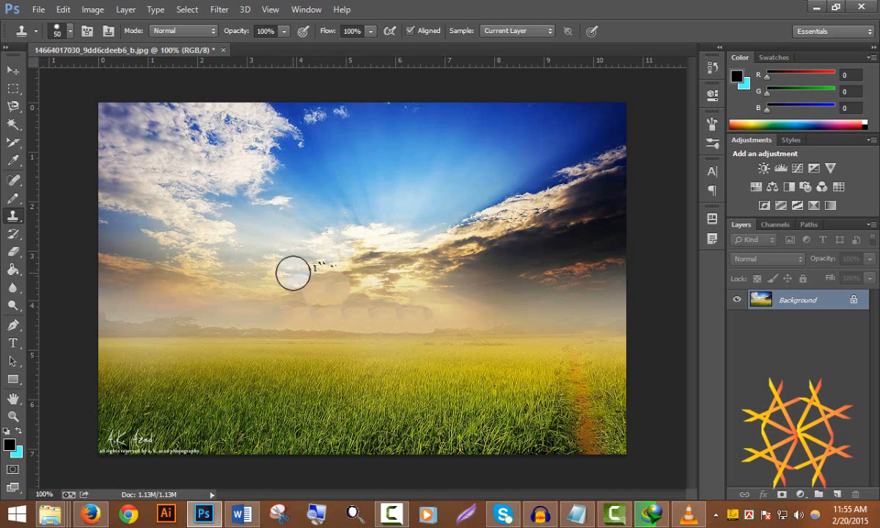
click(332, 261)
click(355, 339)
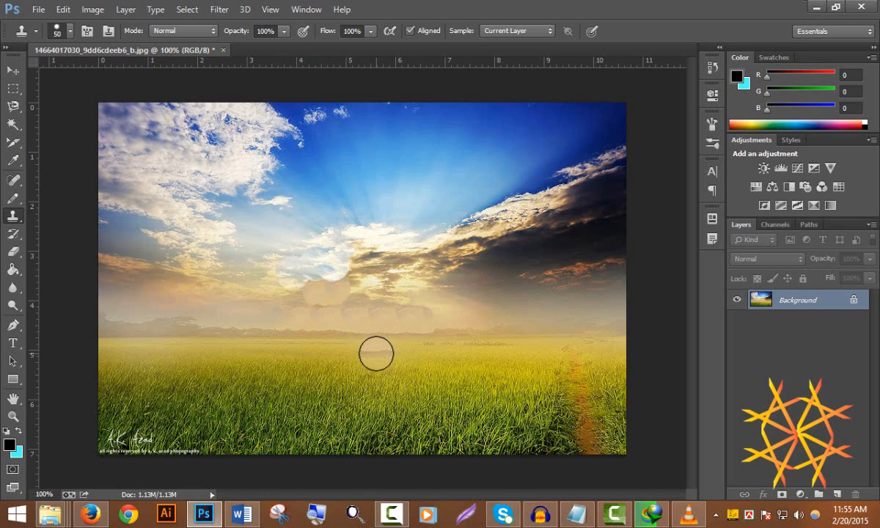
Check the cloned patches up close and undo the strokes that covered the remaining birds
ctrl+click(339, 265)
ctrl+click(292, 272)
ctrl+alt+click(301, 286)
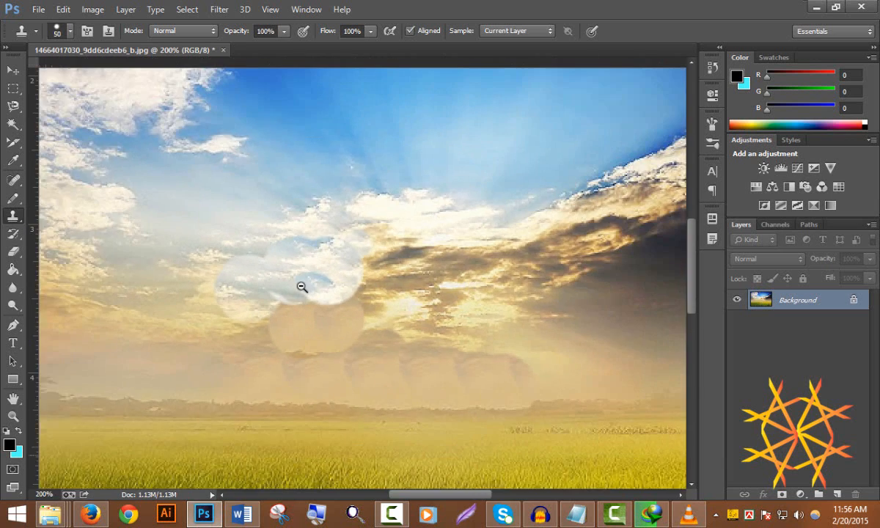
ctrl+alt+click(302, 286)
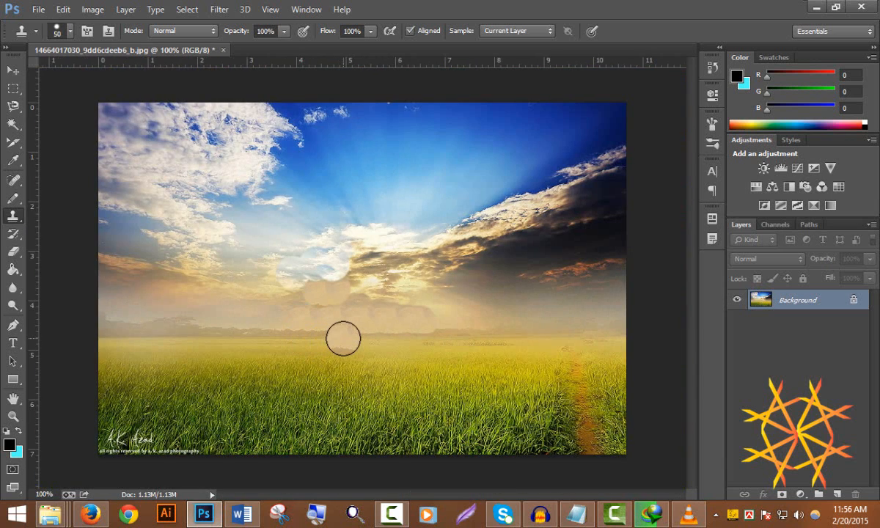
key(ctrl+alt+z)
key(ctrl+alt+z)
key(ctrl+alt+z)
key(ctrl+alt+z)
key(ctrl+alt+z)
key(ctrl+alt+z)
key(ctrl+alt+z)
key(ctrl+alt+z)
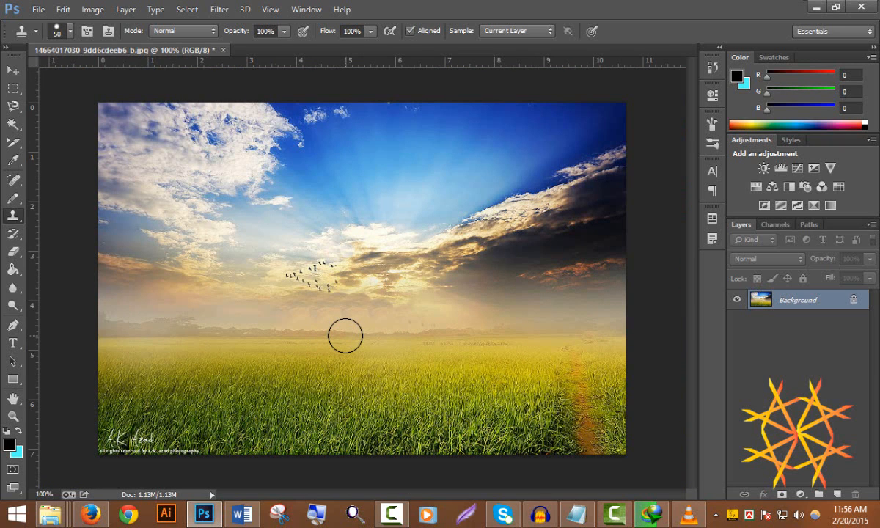
key(ctrl+alt+z)
key(ctrl+alt+z)
key(ctrl+alt+z)
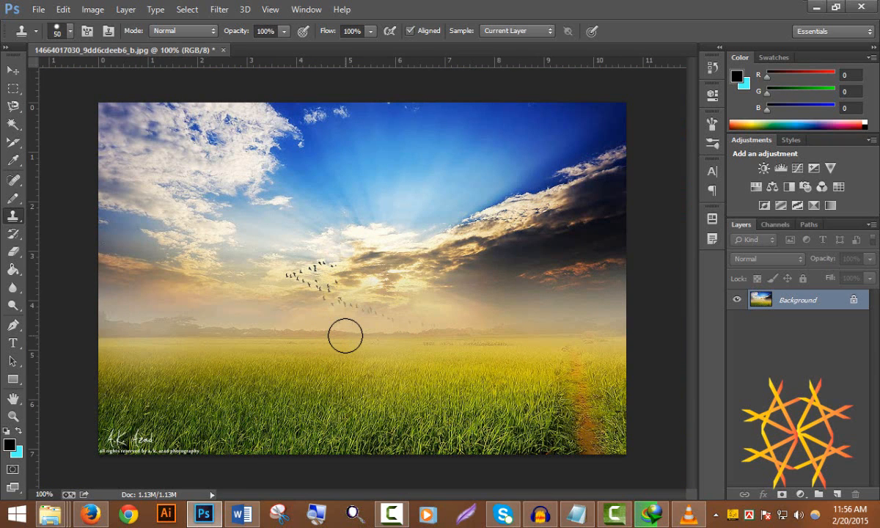
Duplicate the Background layer, hide the original, and switch the Clone Stamp to a 50 px soft round brush
key(ctrl+j)
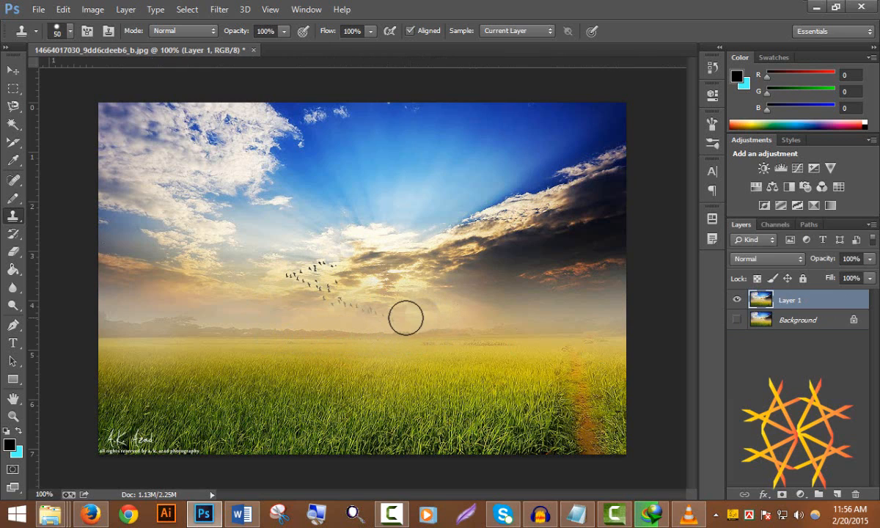
click(69, 32)
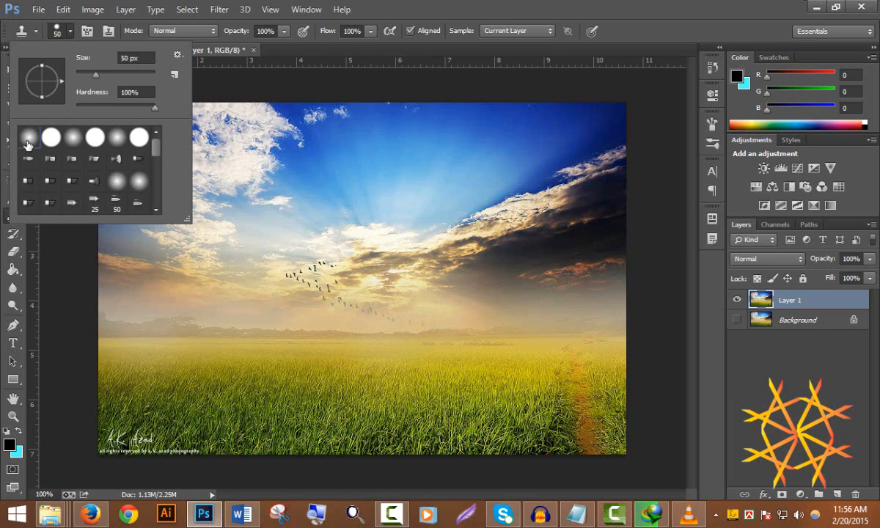
On Layer 1, clone nearby haze and sky over the lower birds of the flock, resampling beside them
click(395, 317)
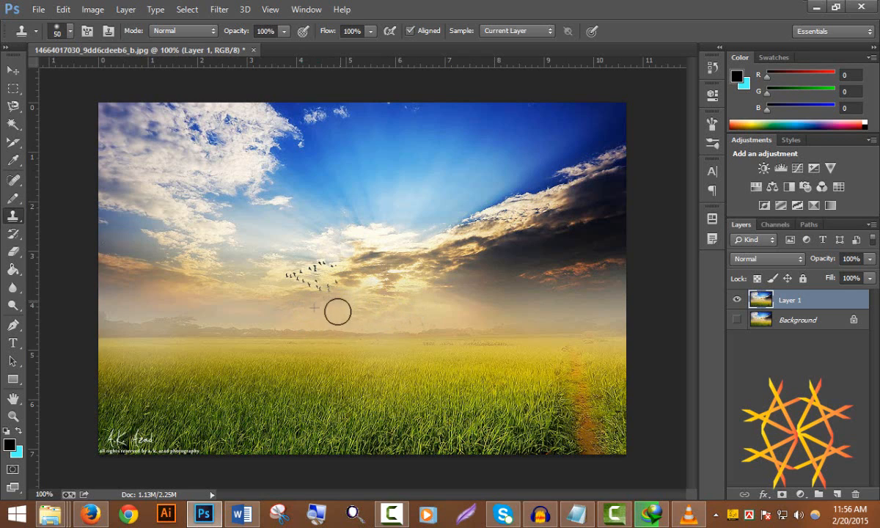
alt+click(275, 283)
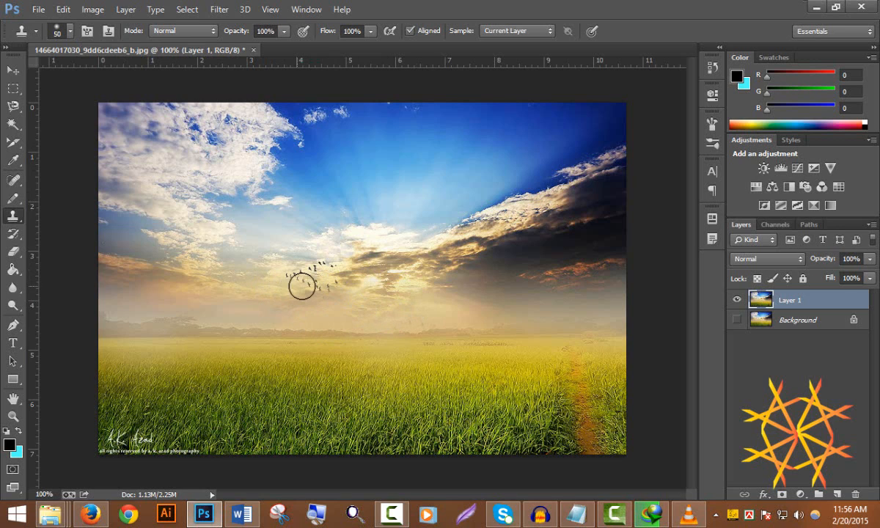
click(304, 287)
click(320, 285)
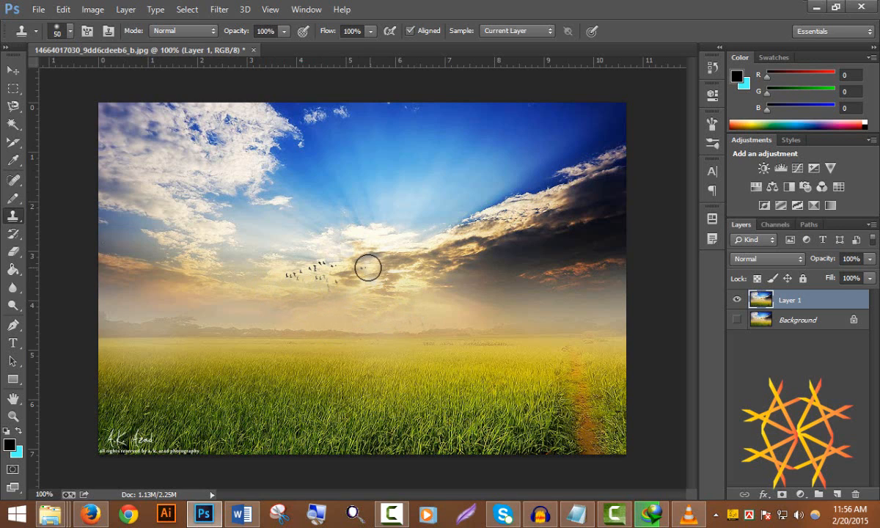
alt+click(358, 270)
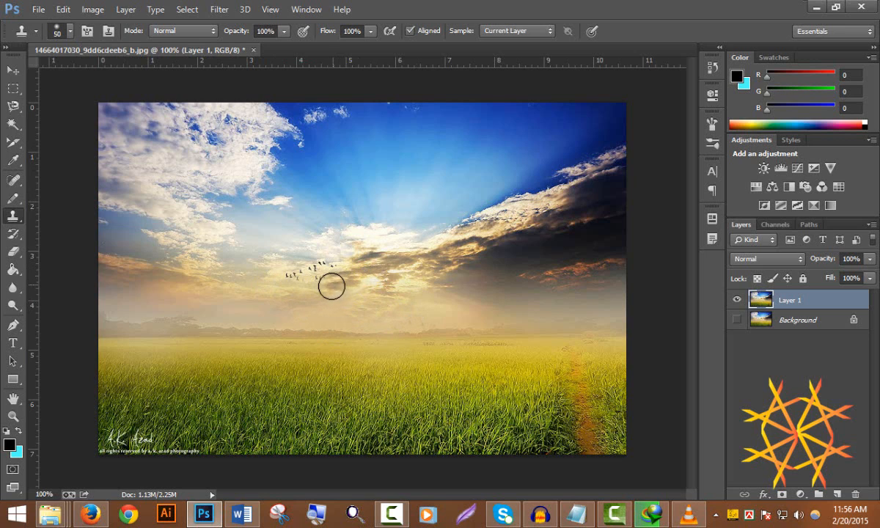
click(332, 287)
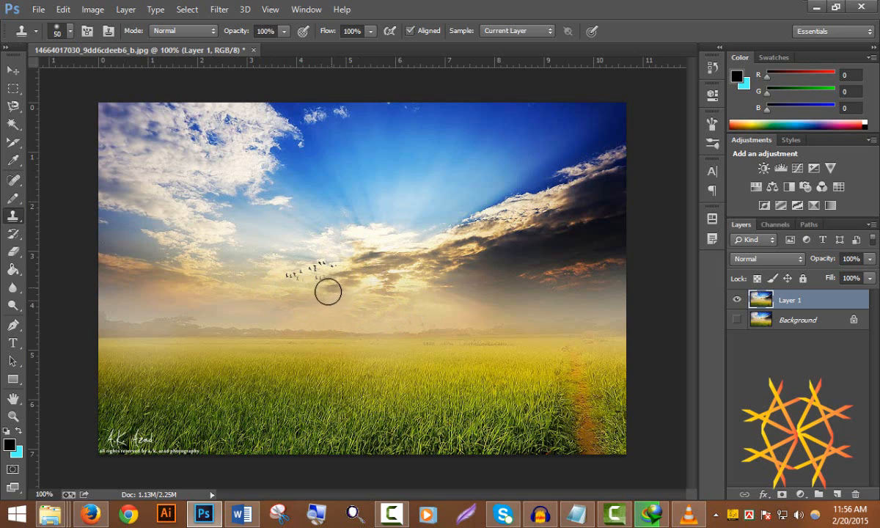
Sample the sky beside the upper row of birds and clone it over the rest of the flock
alt+click(270, 272)
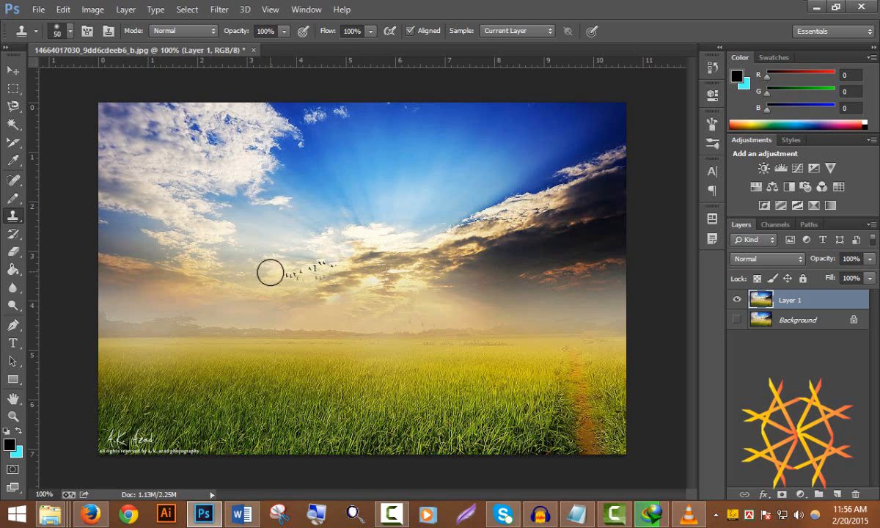
click(291, 278)
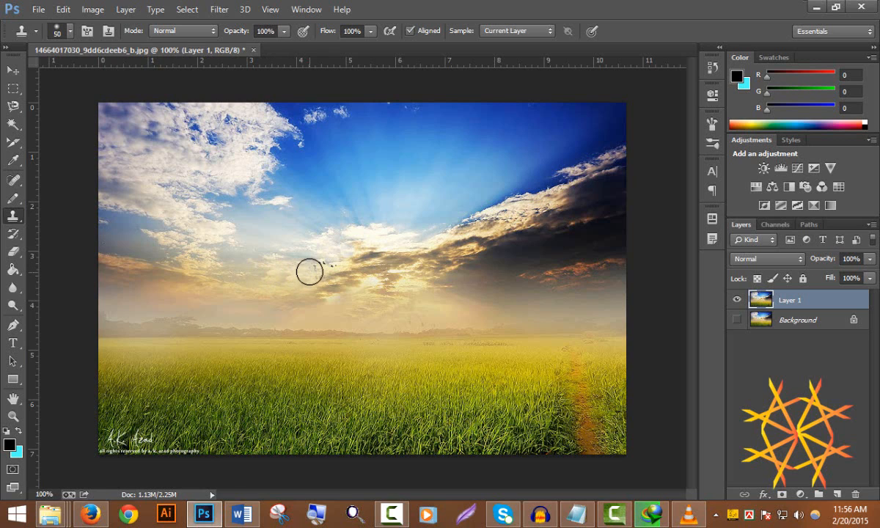
click(310, 272)
click(314, 275)
click(326, 266)
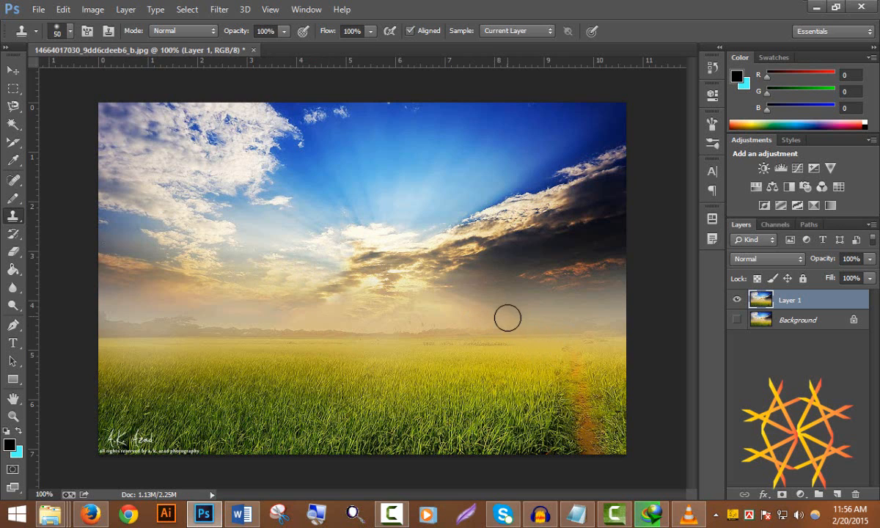
Show the Background layer and toggle the visibility of Layer 1 to compare the retouched sky with the original
click(736, 300)
click(736, 320)
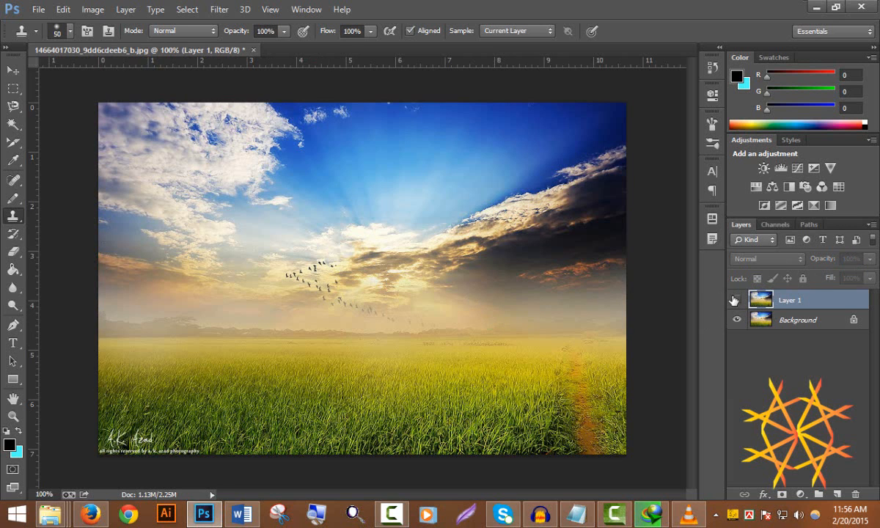
click(735, 300)
click(736, 299)
click(736, 300)
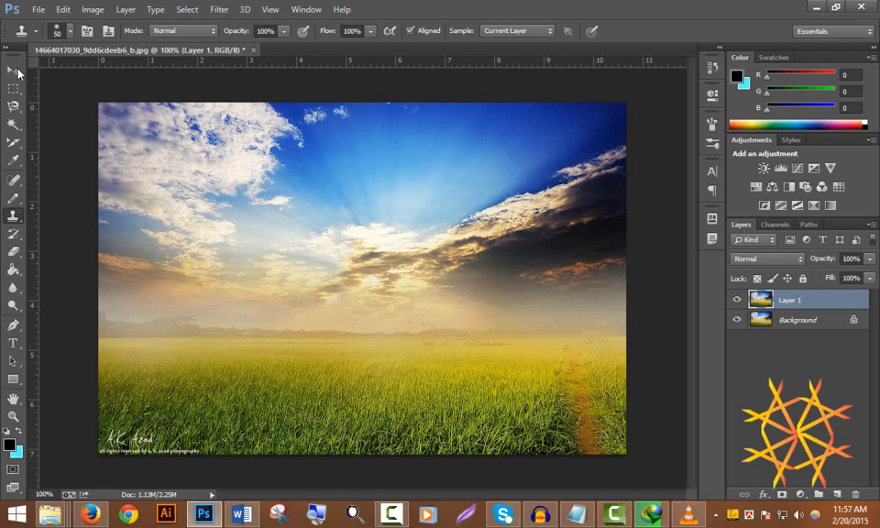
Set the Clone Stamp's blending mode to Overlay
click(70, 32)
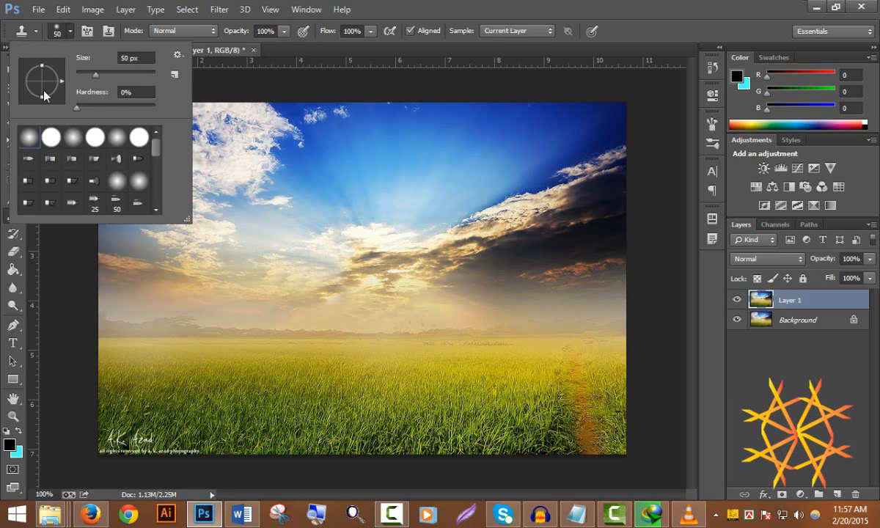
click(401, 6)
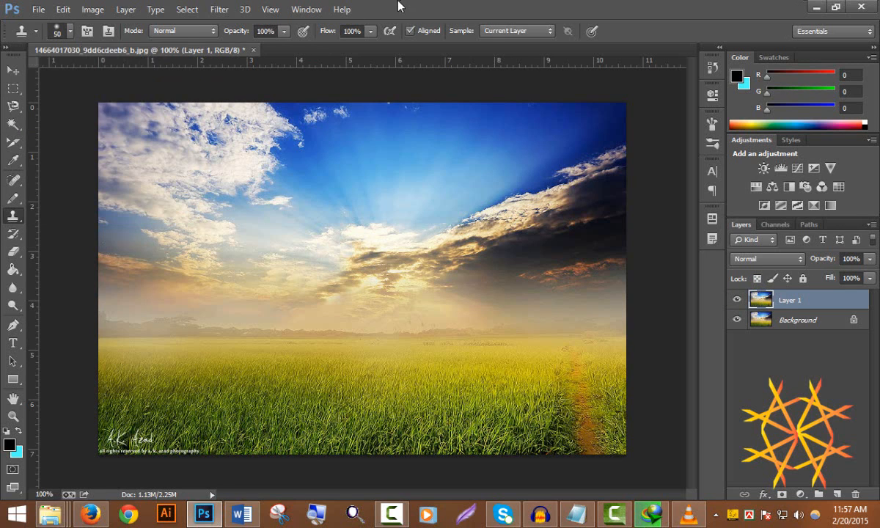
click(190, 31)
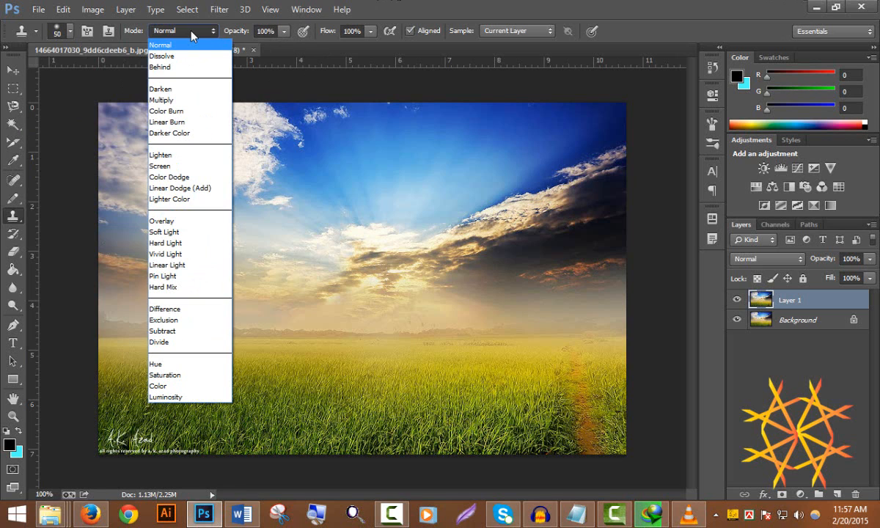
click(176, 220)
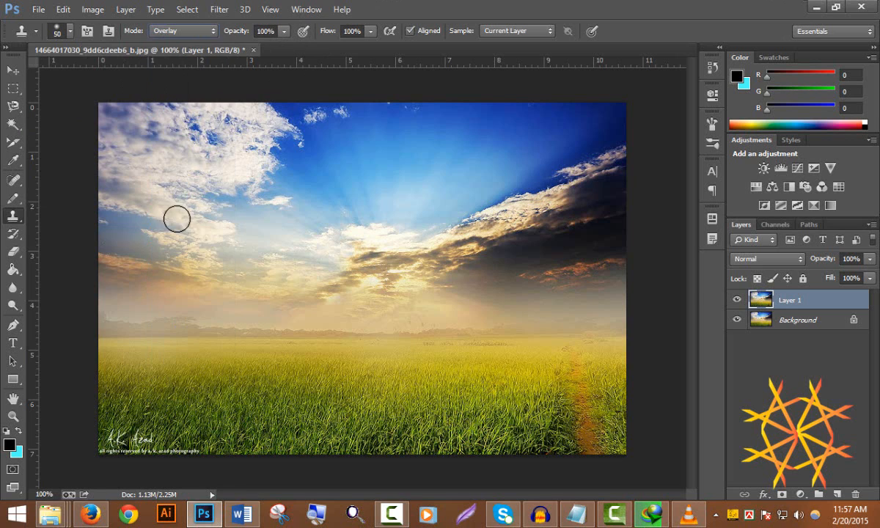
Hide Layer 1, duplicate the Background layer, and clone over the flock of birds on the copy in Overlay mode
click(737, 300)
click(786, 320)
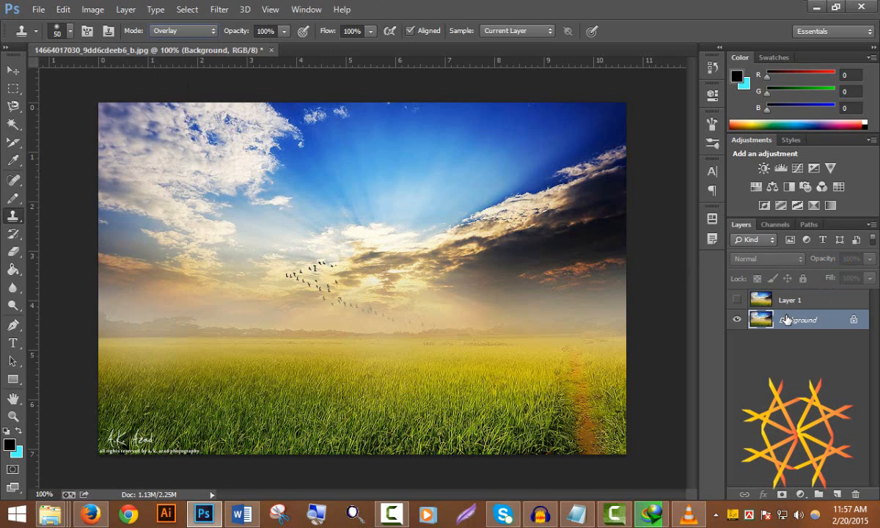
key(ctrl+j)
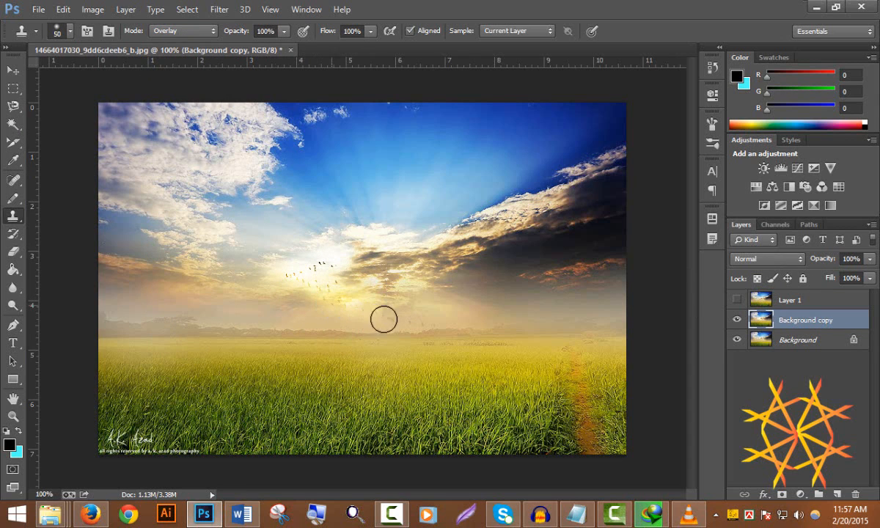
mouse_move(383, 316)
mouse_down()
mouse_move(431, 330)
mouse_move(440, 322)
mouse_move(384, 321)
mouse_move(313, 263)
mouse_move(328, 259)
mouse_move(288, 277)
mouse_move(334, 299)
mouse_move(308, 290)
mouse_move(343, 294)
mouse_up()
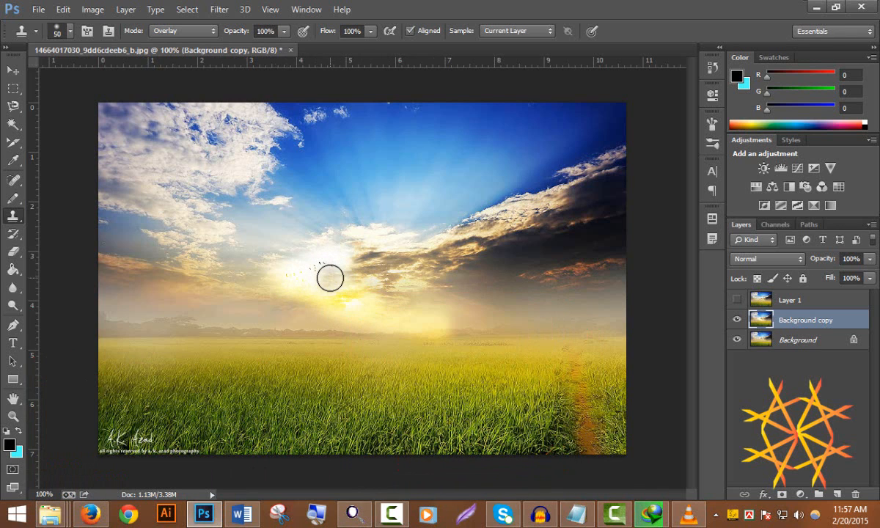
Set the Clone Stamp to Multiply mode and clone over the bird area and the haze around it
click(181, 33)
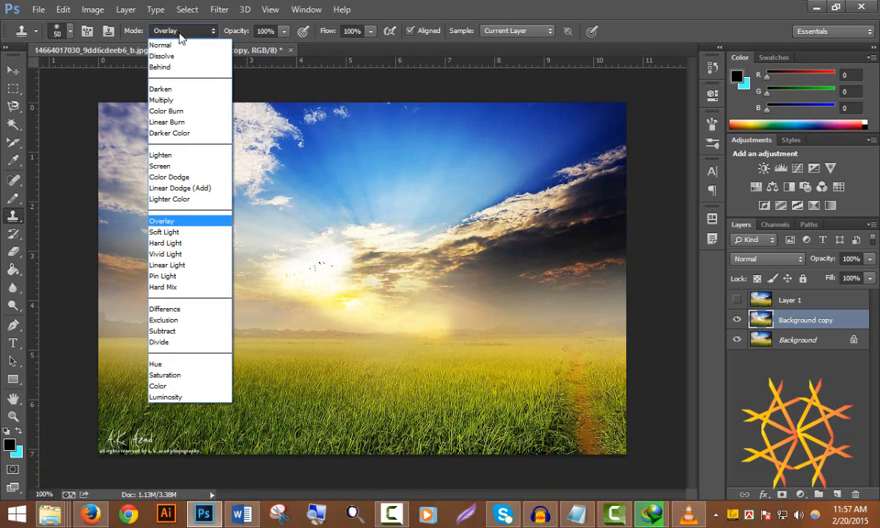
click(173, 100)
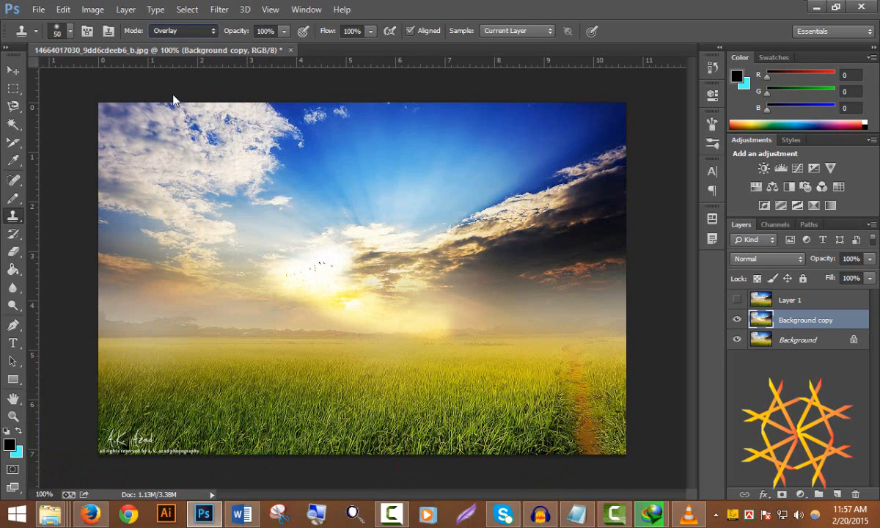
mouse_move(303, 273)
mouse_down()
mouse_move(340, 256)
mouse_move(291, 270)
mouse_move(292, 282)
mouse_move(319, 253)
mouse_move(279, 283)
mouse_move(292, 290)
mouse_move(310, 264)
mouse_move(351, 311)
mouse_move(326, 290)
mouse_move(387, 306)
mouse_move(324, 262)
mouse_move(354, 275)
mouse_move(318, 259)
mouse_move(350, 324)
mouse_move(331, 275)
mouse_move(409, 324)
mouse_move(359, 313)
mouse_move(459, 319)
mouse_move(403, 323)
mouse_move(439, 299)
mouse_move(431, 280)
mouse_move(338, 280)
mouse_move(365, 270)
mouse_move(300, 269)
mouse_move(340, 263)
mouse_move(326, 262)
mouse_move(303, 312)
mouse_move(340, 298)
mouse_move(272, 305)
mouse_move(244, 279)
mouse_move(283, 291)
mouse_move(292, 256)
mouse_move(258, 286)
mouse_move(274, 254)
mouse_move(314, 237)
mouse_move(301, 299)
mouse_up()
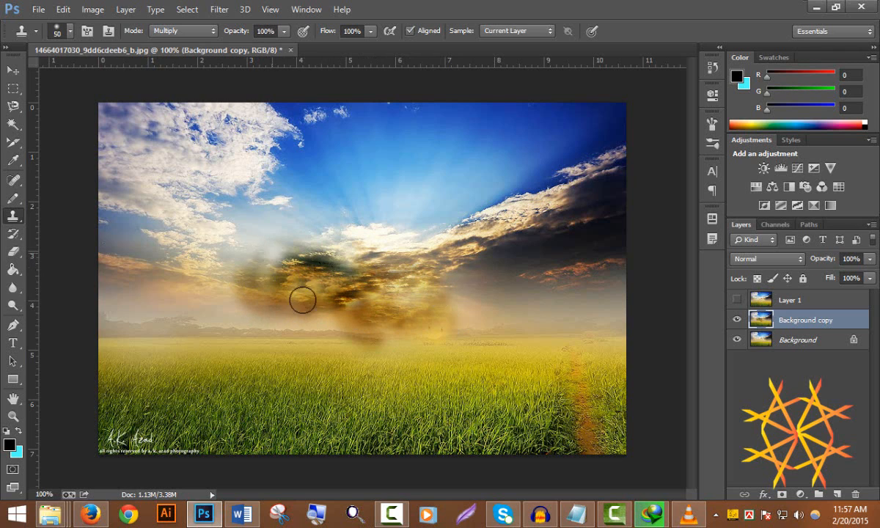
Set the Clone Stamp to Lighten mode and clone clouds and light over the blue sky above the sun
click(189, 31)
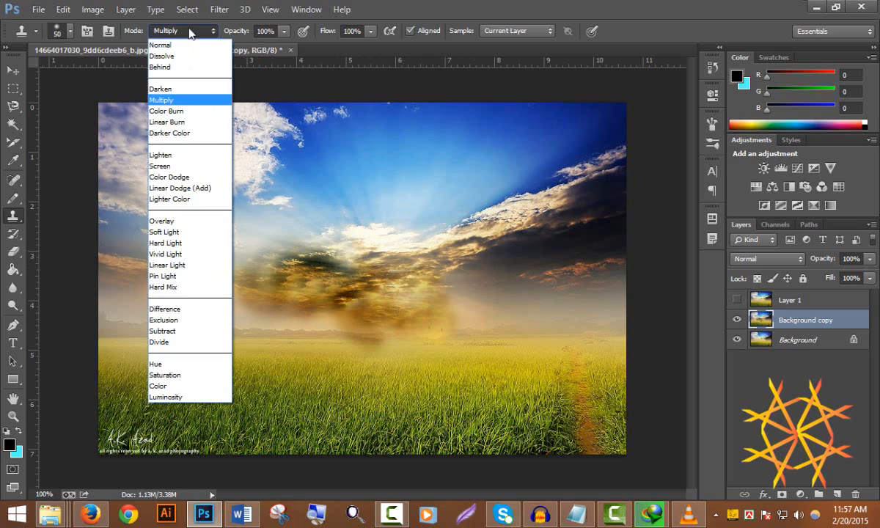
click(189, 156)
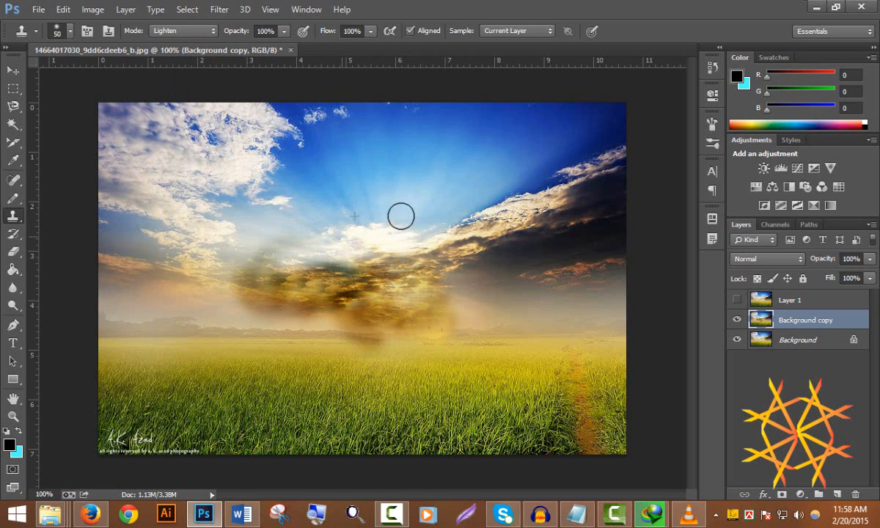
mouse_move(401, 216)
mouse_down()
mouse_move(523, 187)
mouse_move(380, 171)
mouse_up()
mouse_move(359, 140)
mouse_down()
mouse_move(299, 163)
mouse_move(273, 213)
mouse_move(313, 191)
mouse_move(273, 237)
mouse_move(283, 193)
mouse_move(253, 208)
mouse_move(216, 252)
mouse_move(220, 239)
mouse_move(275, 214)
mouse_move(223, 221)
mouse_move(324, 229)
mouse_up()
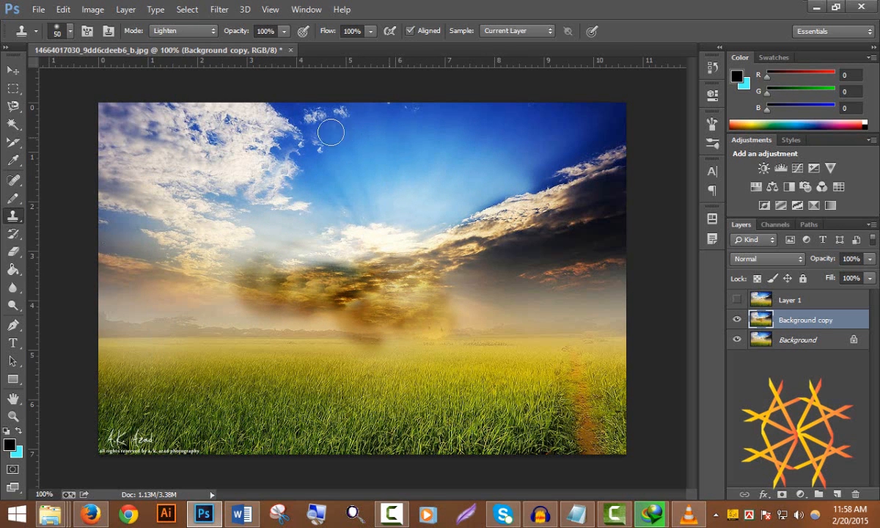
Return the Clone Stamp's blending mode to Normal and switch to the Pattern Stamp tool
click(170, 32)
click(170, 33)
right_click(16, 221)
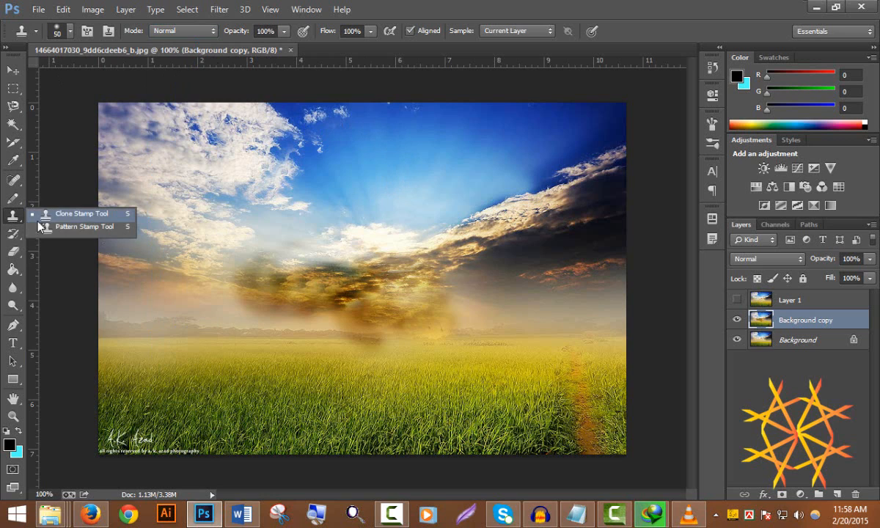
click(83, 227)
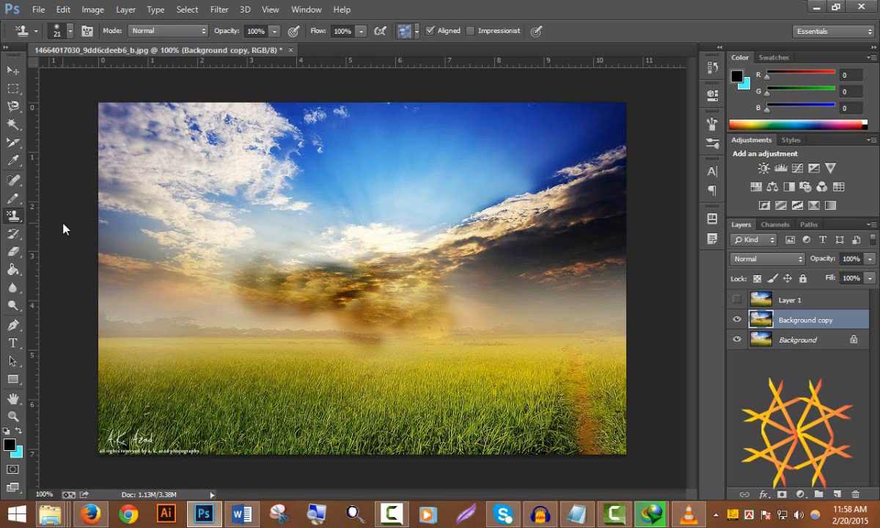
Choose the dark gray woven pattern and paint a thin curving stroke across the photo on the Background copy layer
click(417, 30)
click(452, 62)
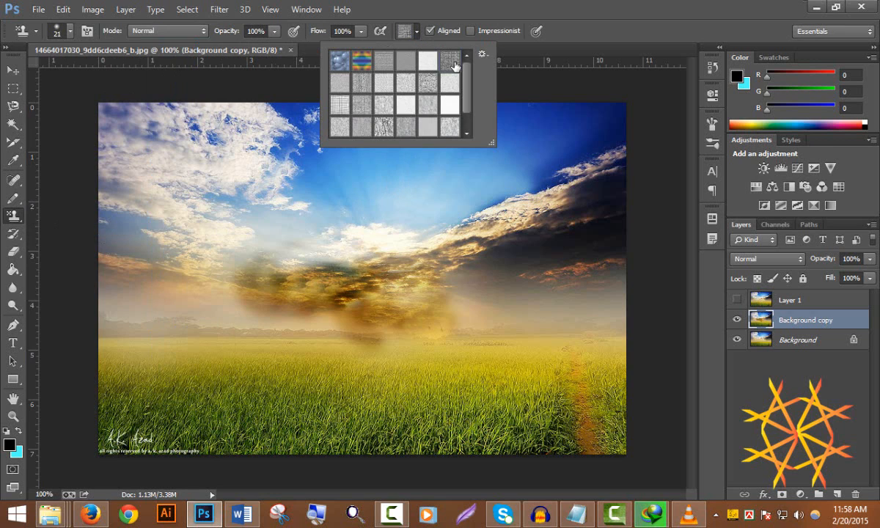
click(294, 104)
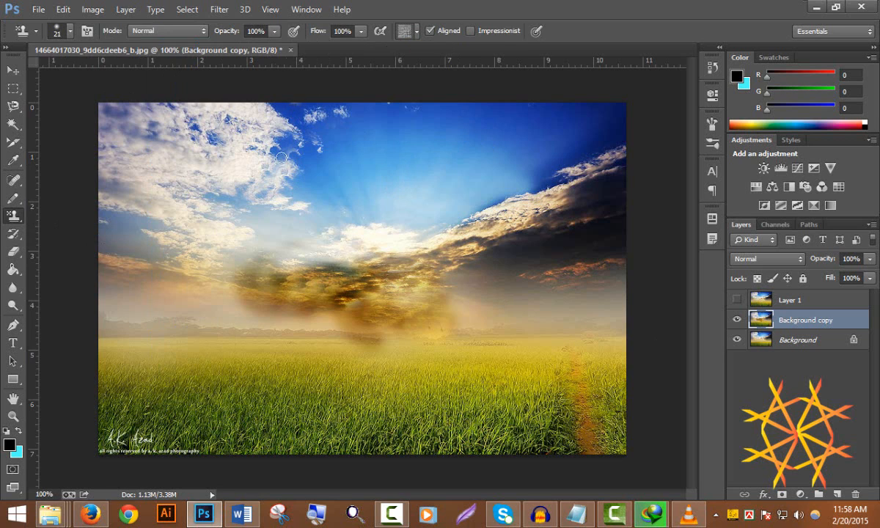
mouse_move(293, 105)
mouse_down()
mouse_move(236, 246)
mouse_move(220, 354)
mouse_move(559, 261)
mouse_move(595, 183)
mouse_move(594, 130)
mouse_up()
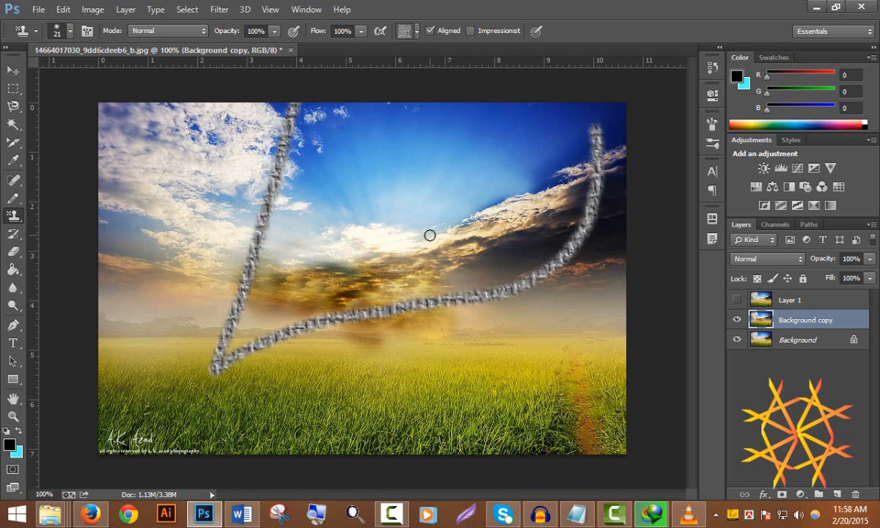
Enlarge the Pattern Stamp brush to 100 px and paint wide vertical pattern strokes through the middle and over the dirt path
key(bracketright)
key(bracketright)
key(bracketright)
key(bracketright)
key(bracketright)
key(bracketright)
mouse_move(411, 122)
mouse_down()
mouse_move(402, 293)
mouse_move(349, 470)
mouse_up()
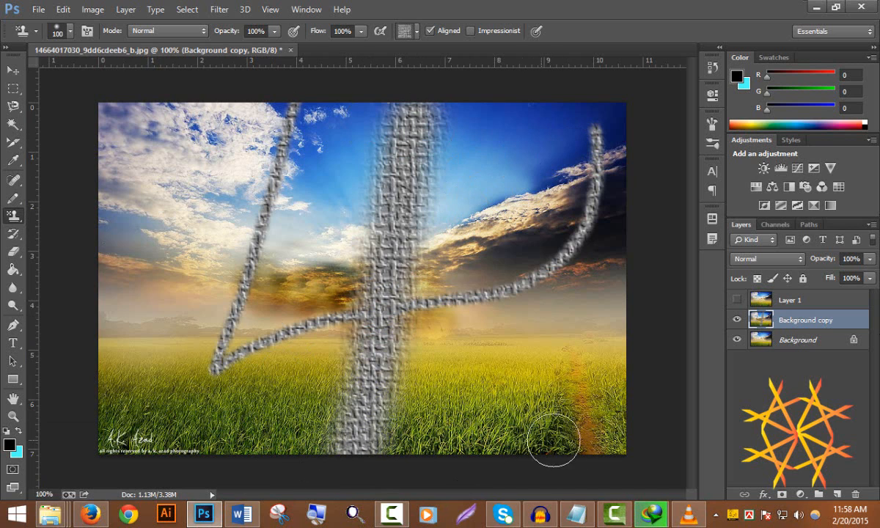
drag(570, 419, 576, 347)
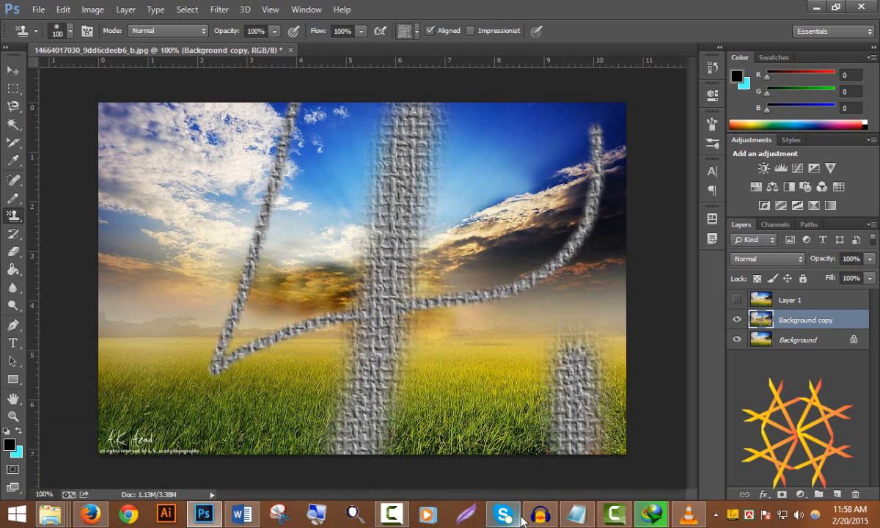
Undo all the pattern strokes painted on the Background copy layer
mouse_move(85, 265)
mouse_down()
mouse_move(560, 217)
mouse_move(606, 176)
mouse_up()
key(ctrl+alt+z)
key(ctrl+alt+z)
key(ctrl+alt+z)
key(ctrl+alt+z)
key(ctrl+alt+z)
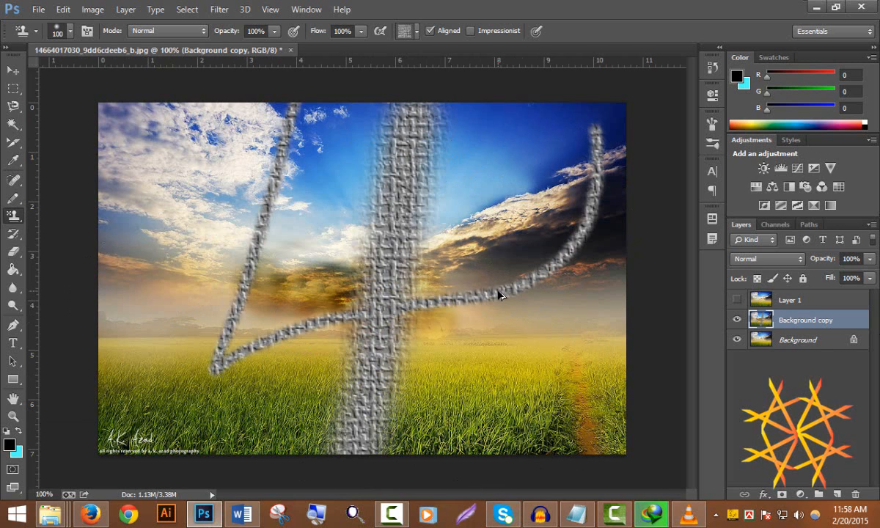
Add a new layer above Background copy, paint a trial diagonal pattern stroke on it, and undo the stroke
click(837, 495)
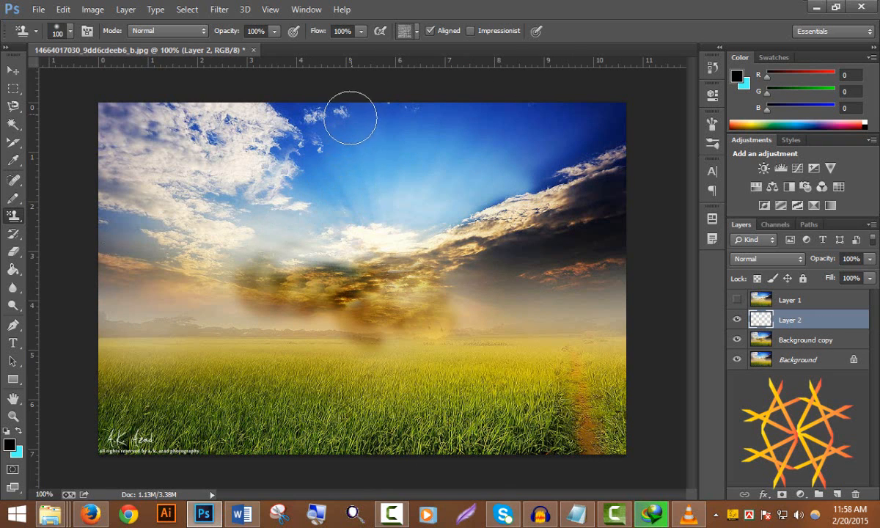
mouse_move(350, 117)
mouse_down()
mouse_move(287, 297)
mouse_move(209, 440)
mouse_up()
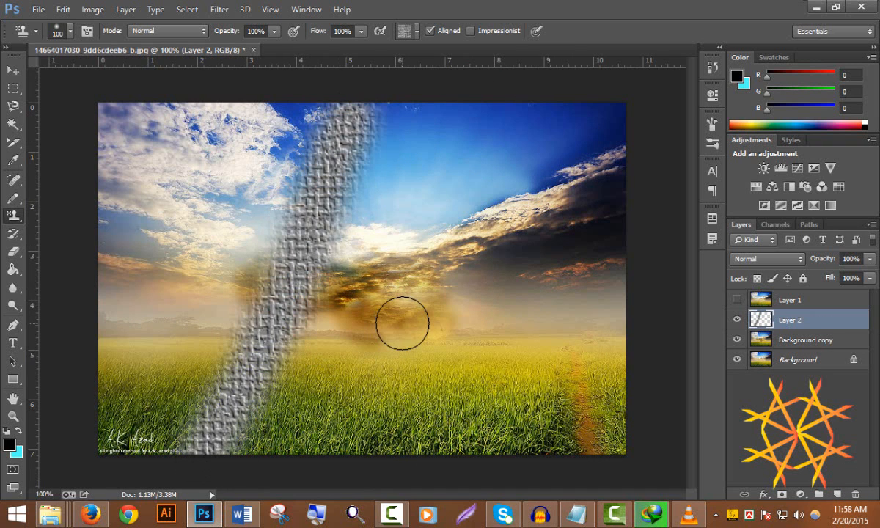
key(ctrl+alt+z)
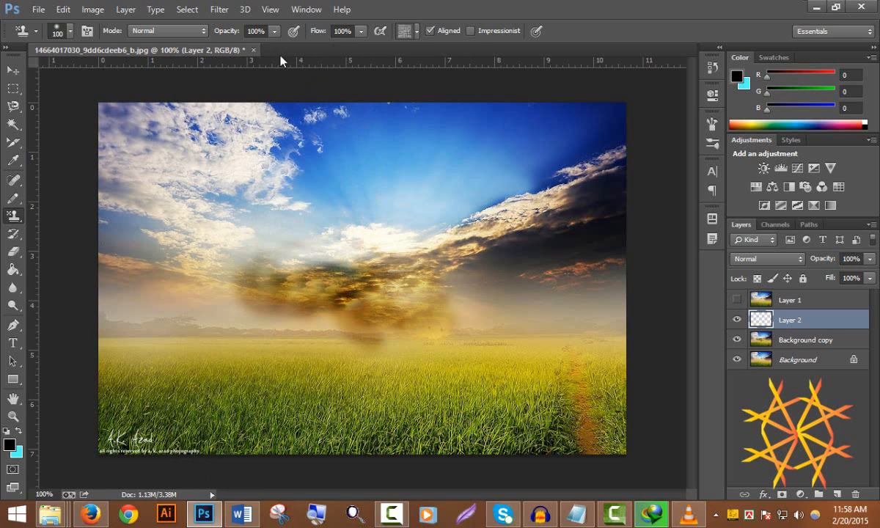
Append the Color Paper set to the Pattern Stamp's available patterns
click(415, 31)
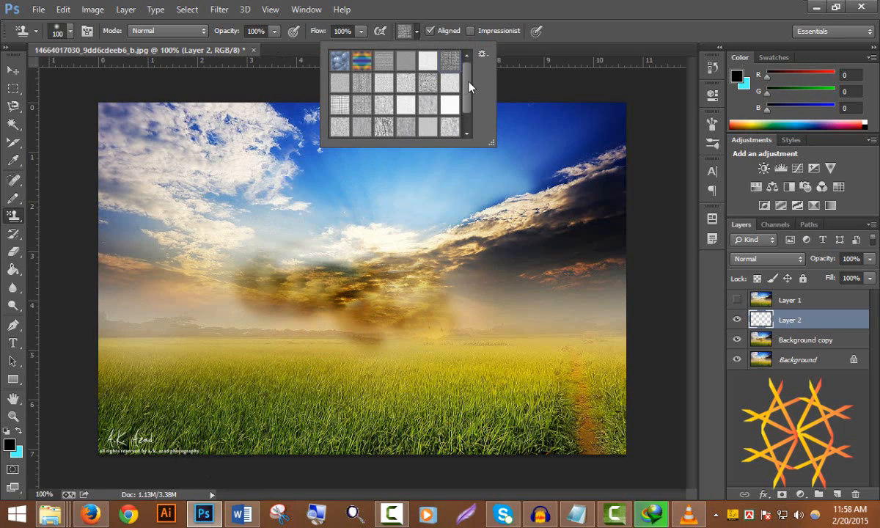
mouse_move(467, 79)
mouse_down()
mouse_move(467, 117)
mouse_move(473, 68)
mouse_up()
click(482, 56)
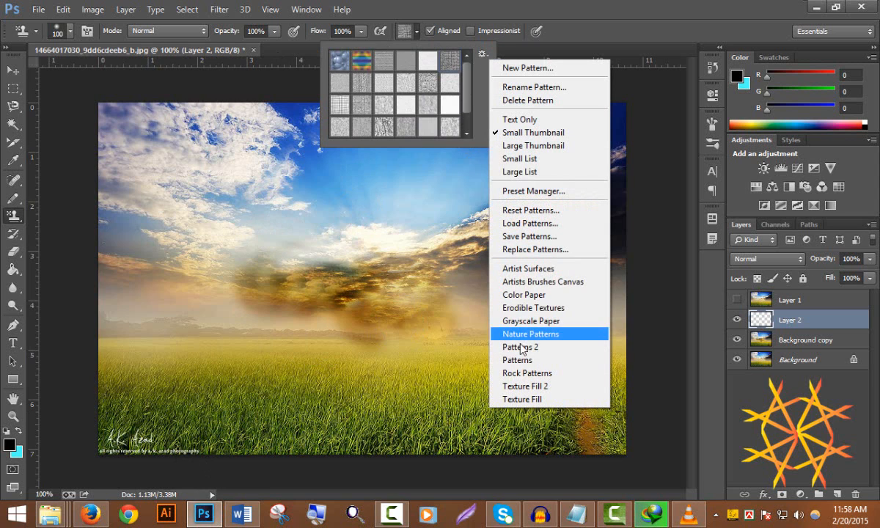
click(571, 300)
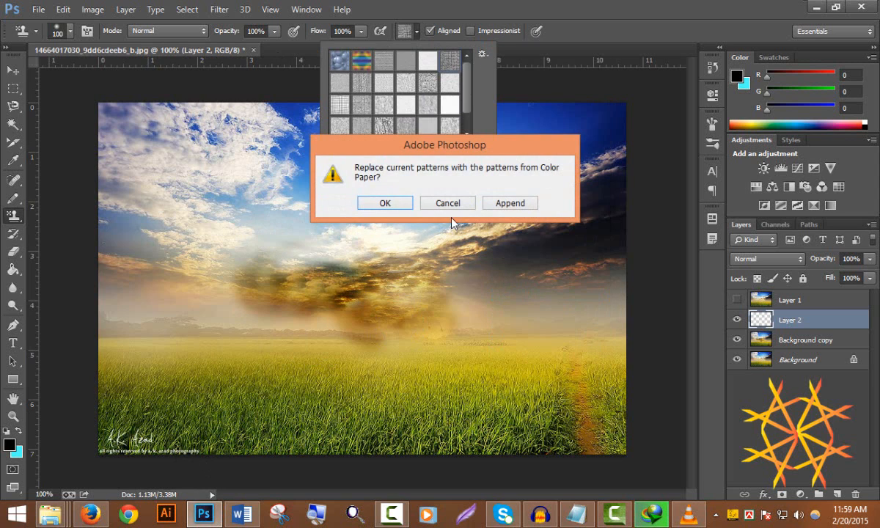
click(510, 204)
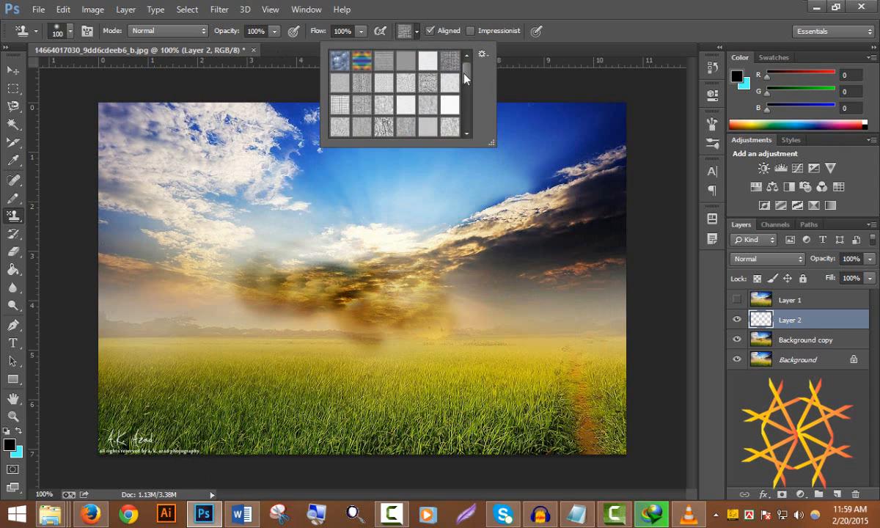
Choose the brown paper pattern, paint a wide band across the sky on Layer 2, and dismiss the download notification
drag(464, 74, 464, 111)
click(338, 81)
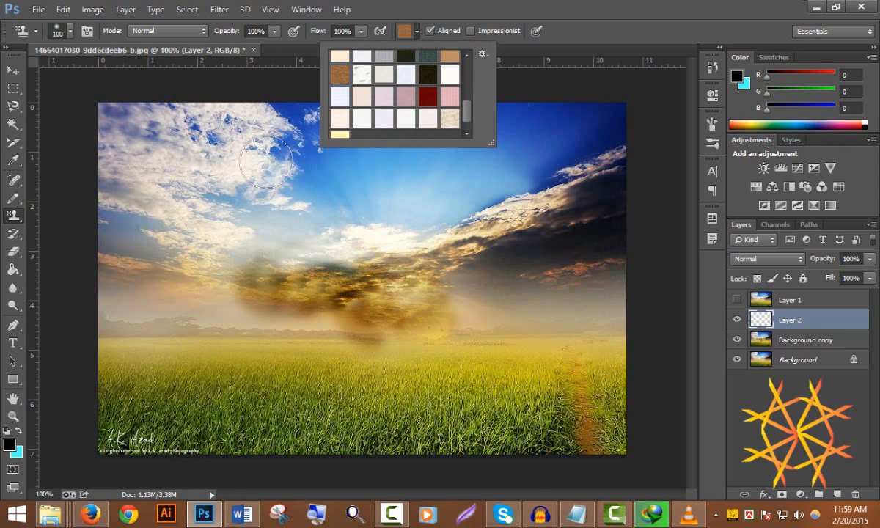
click(112, 281)
mouse_move(112, 281)
mouse_down()
mouse_move(322, 249)
mouse_move(580, 154)
mouse_up()
drag(632, 117, 540, 147)
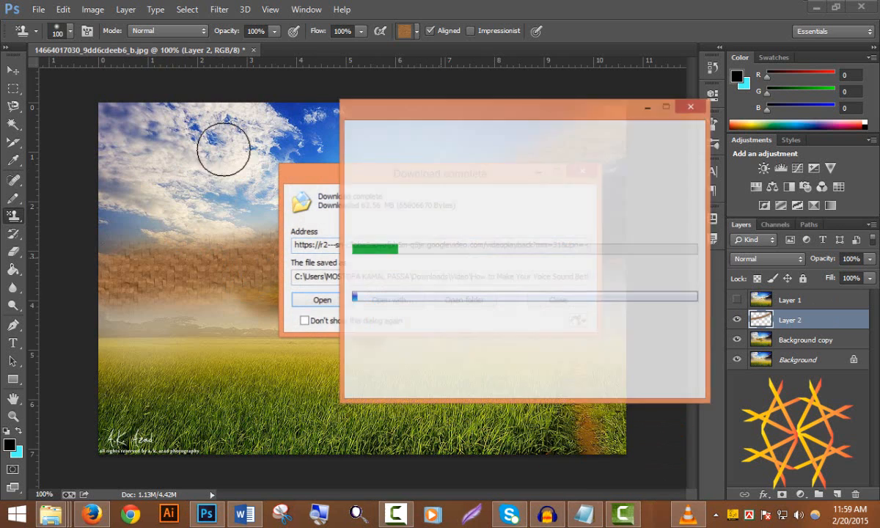
click(539, 173)
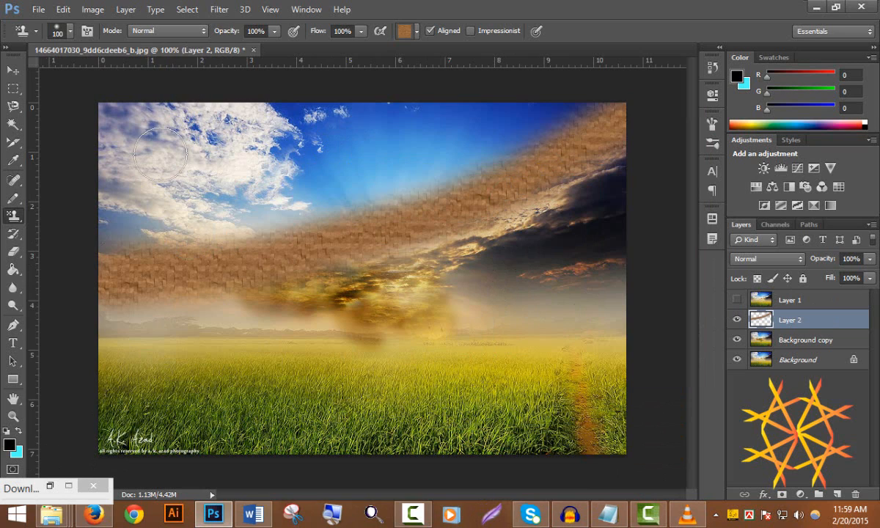
click(93, 485)
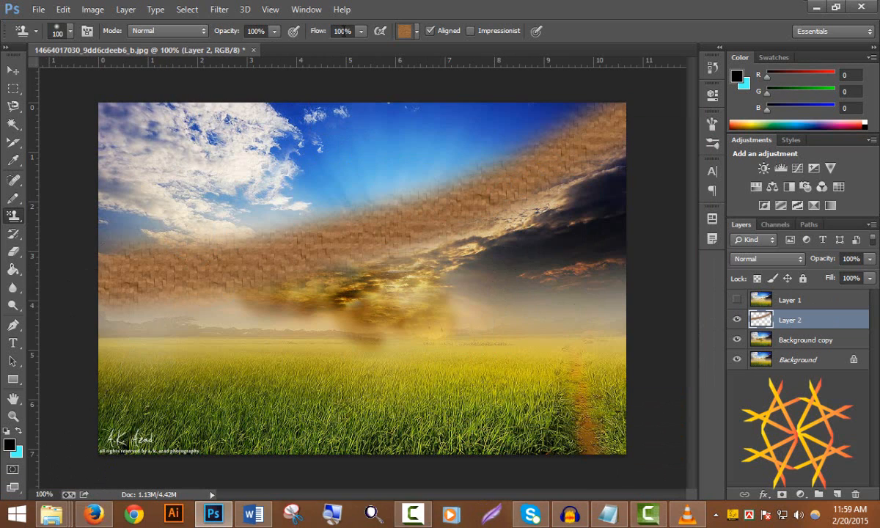
Set the Pattern Stamp to Darken mode and paint a diagonal band from the upper clouds down to the grass
click(199, 31)
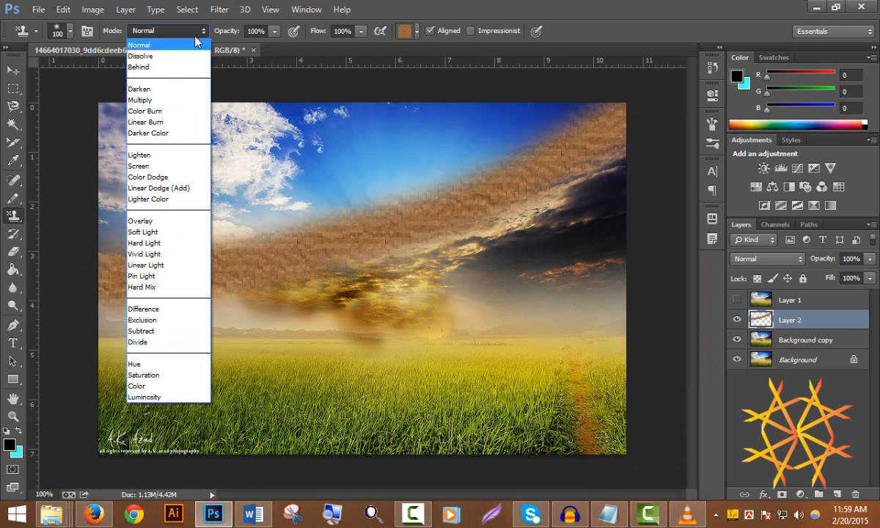
click(174, 89)
mouse_move(238, 114)
mouse_down()
mouse_move(359, 306)
mouse_move(533, 440)
mouse_up()
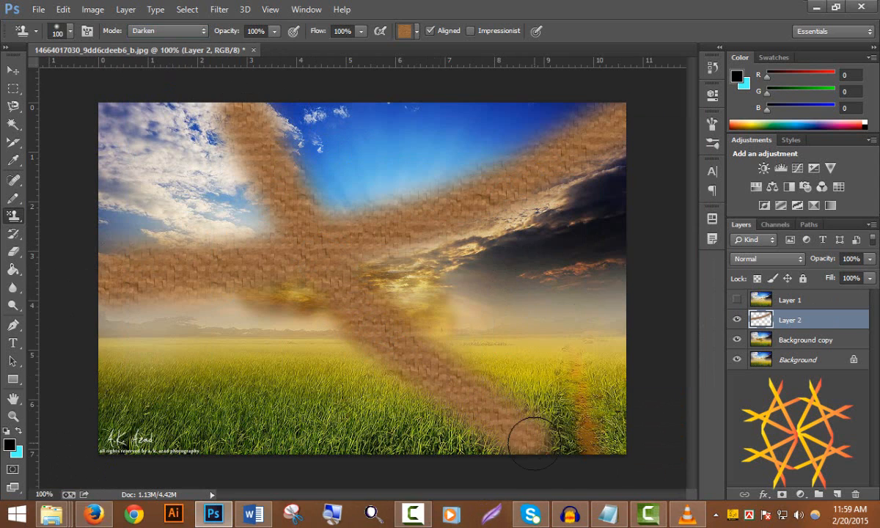
Set the Pattern Stamp to Soft Light mode and paint a diagonal band from the blue sky down to the lower-left grass
click(164, 29)
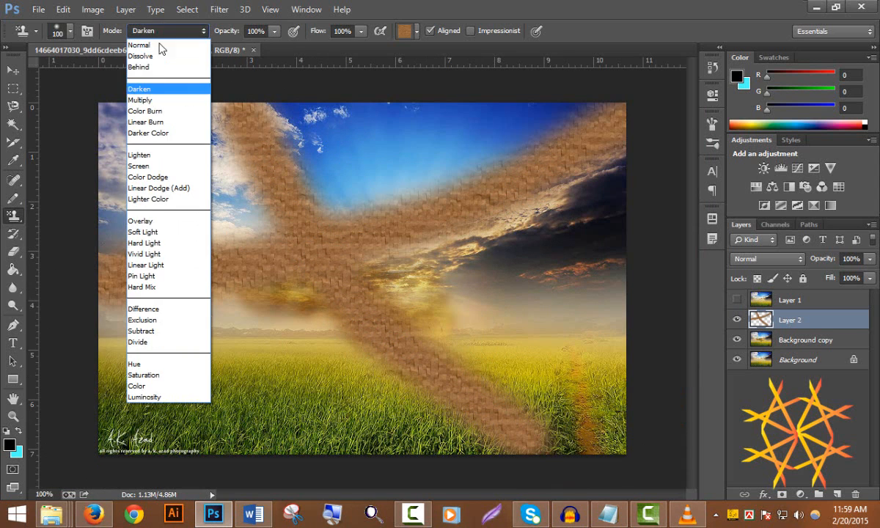
click(168, 228)
click(168, 228)
mouse_move(387, 126)
mouse_down()
mouse_move(339, 242)
mouse_move(259, 363)
mouse_move(206, 420)
mouse_move(171, 440)
mouse_up()
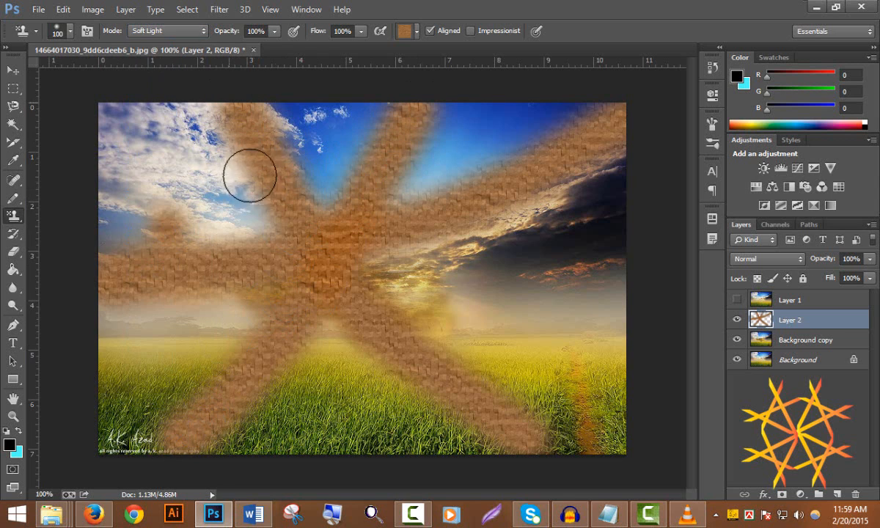
Lower the Pattern Stamp opacity to 53% and paint faint pattern bands across the clouds and sky
click(274, 31)
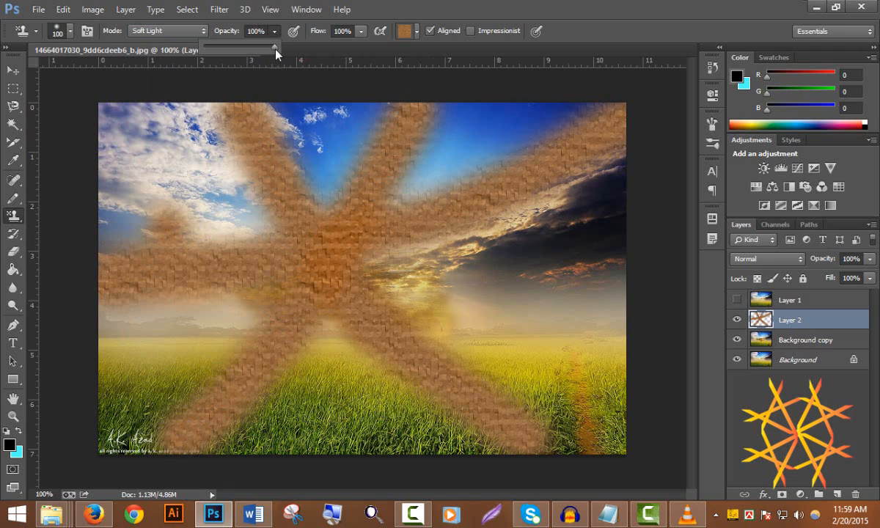
drag(242, 58, 241, 58)
mouse_move(82, 168)
mouse_down()
mouse_move(323, 233)
mouse_move(642, 274)
mouse_up()
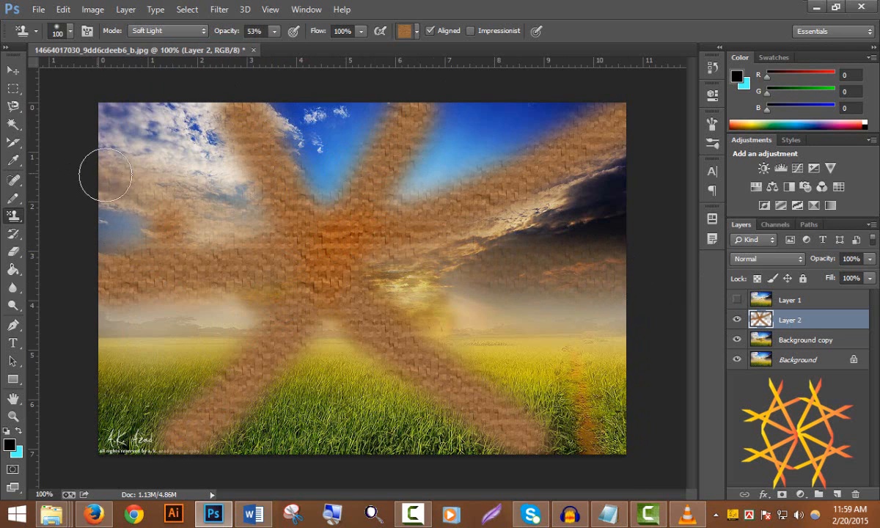
drag(107, 129, 418, 158)
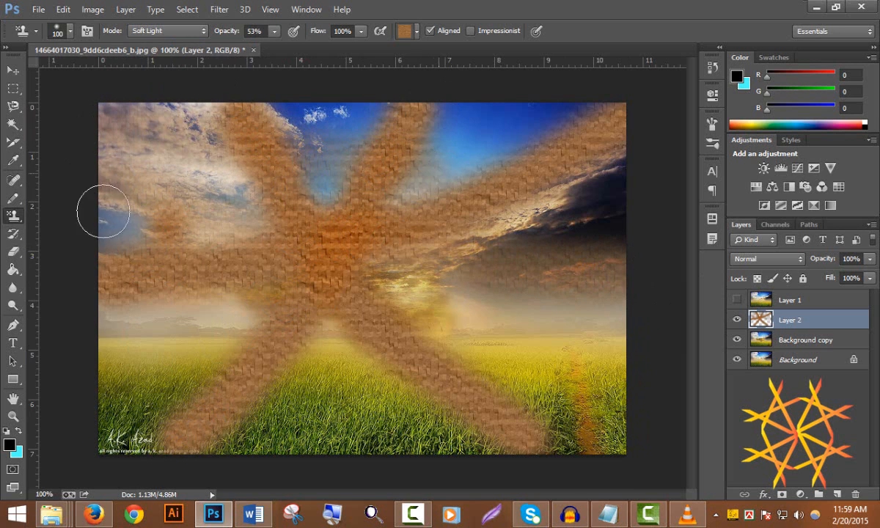
Reduce the Pattern Stamp flow to 51% and paint further light pattern strokes over the sky, horizon and grass
click(360, 32)
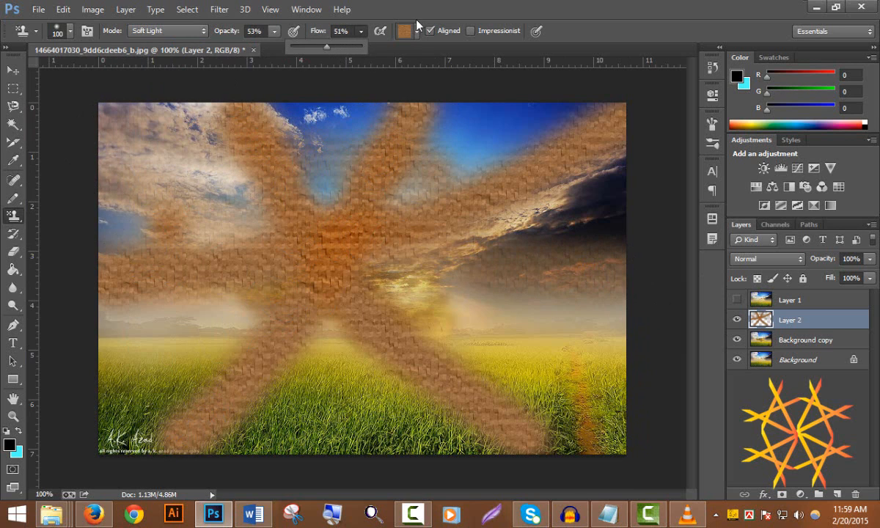
click(355, 114)
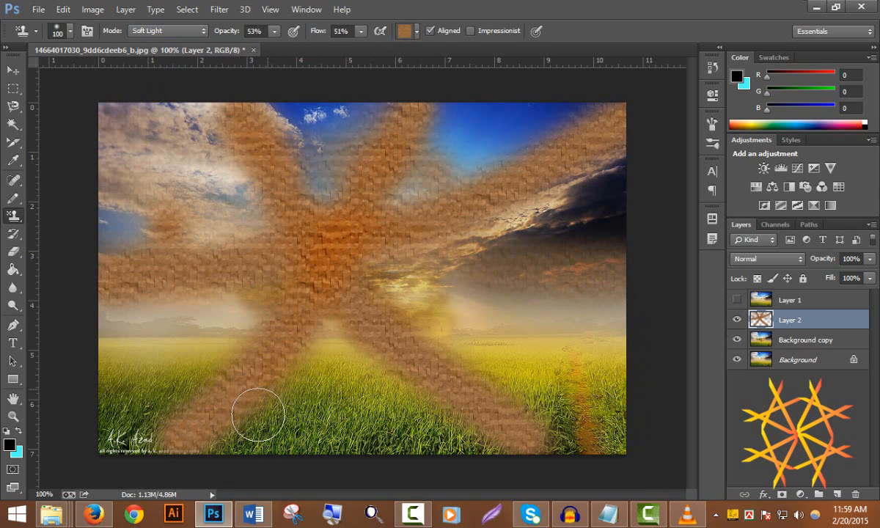
drag(342, 168, 366, 179)
drag(503, 110, 393, 224)
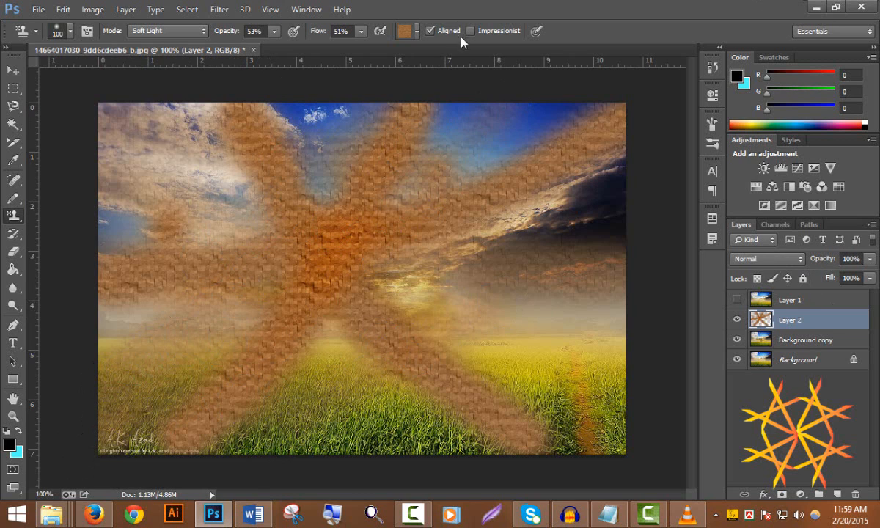
right_click(13, 215)
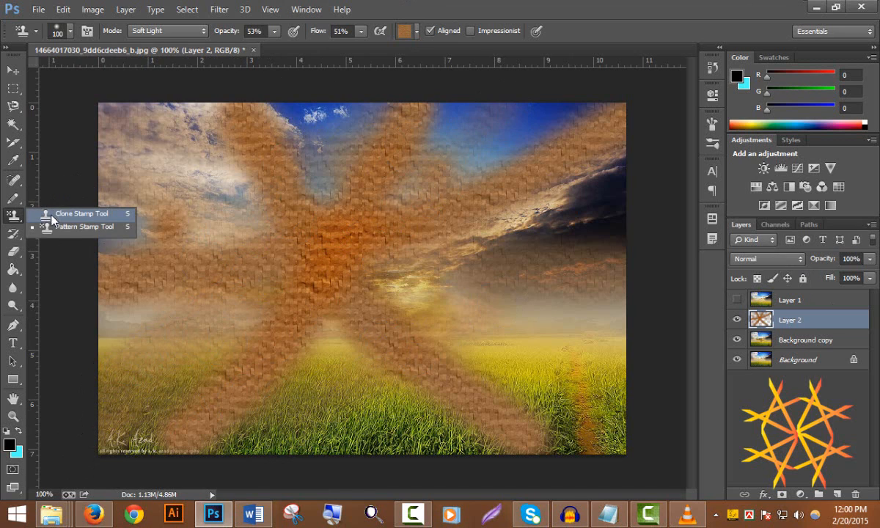
click(66, 227)
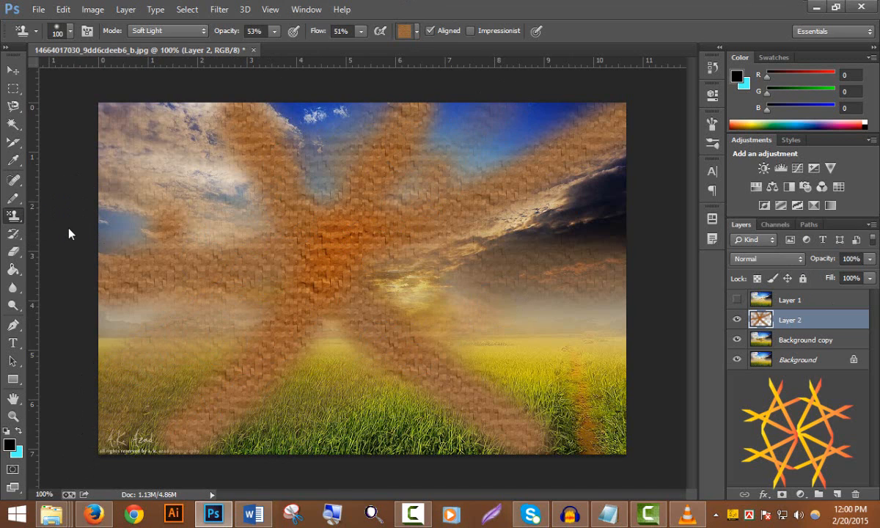
Restore the original clouds in the photo's upper-left area on Layer 2 using the History Brush at size 50
click(17, 237)
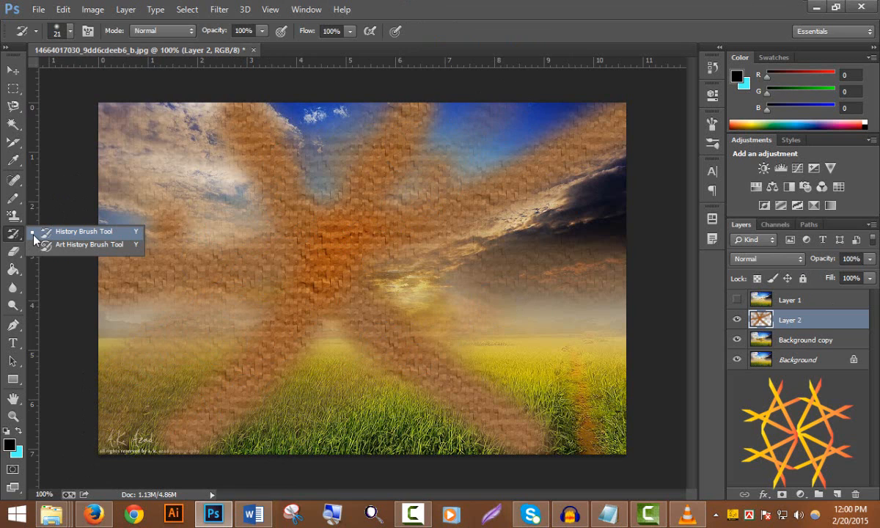
click(36, 232)
mouse_move(137, 154)
mouse_down()
mouse_move(155, 236)
mouse_move(168, 242)
mouse_move(173, 173)
mouse_move(153, 157)
mouse_move(153, 209)
mouse_move(136, 212)
mouse_move(138, 162)
mouse_move(135, 196)
mouse_move(114, 183)
mouse_up()
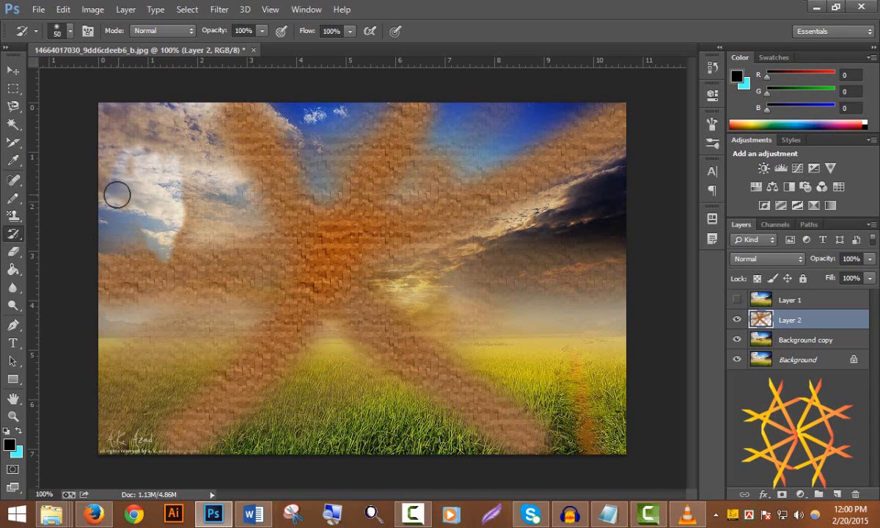
mouse_move(113, 160)
mouse_down()
mouse_move(112, 108)
mouse_move(100, 214)
mouse_move(117, 185)
mouse_move(195, 131)
mouse_move(167, 130)
mouse_up()
click(14, 233)
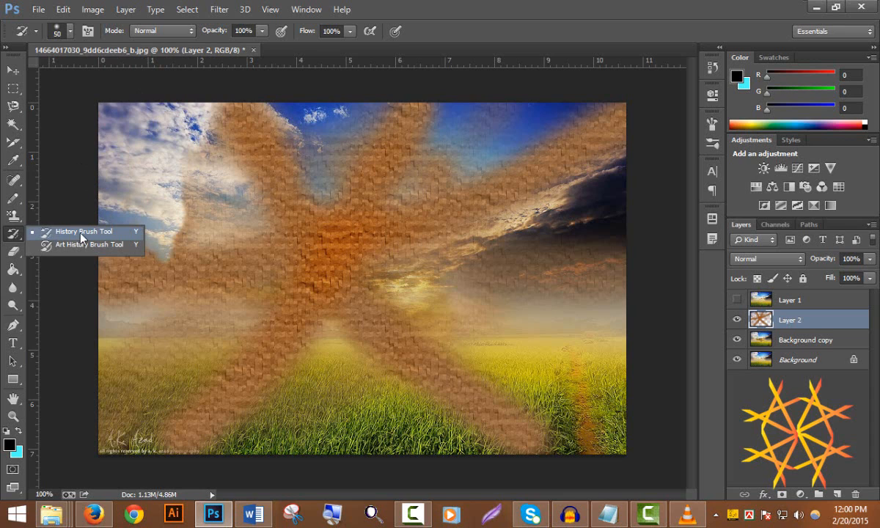
click(73, 233)
mouse_move(146, 162)
mouse_down()
mouse_move(289, 106)
mouse_move(208, 138)
mouse_move(214, 177)
mouse_up()
Paint over the upper-left clouds and down the photo's left edge with the Art History Brush in Tight Short style
right_click(15, 233)
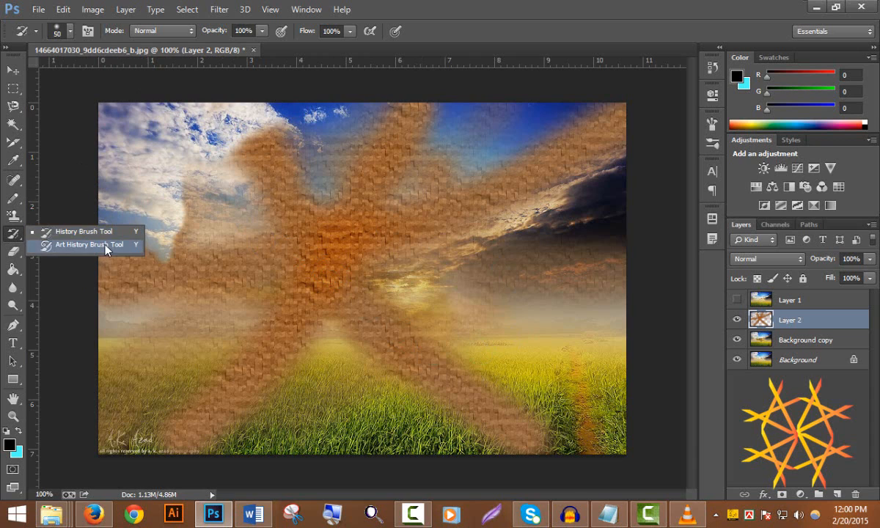
click(101, 229)
mouse_move(146, 138)
mouse_down()
mouse_move(216, 251)
mouse_move(275, 138)
mouse_move(177, 136)
mouse_move(203, 122)
mouse_move(112, 119)
mouse_move(96, 191)
mouse_move(90, 415)
mouse_move(116, 422)
mouse_up()
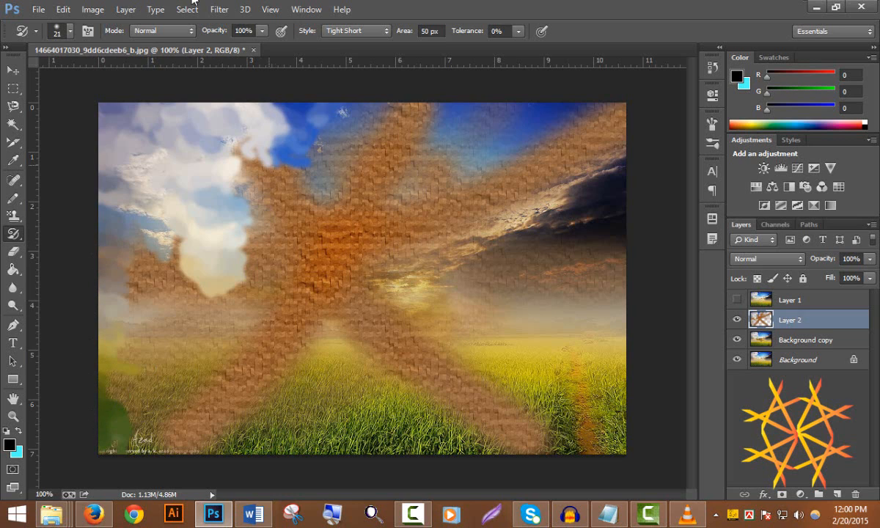
Set the Art History Brush style to Tight Medium and paint over most of the patterned sky and field on Layer 2
click(262, 31)
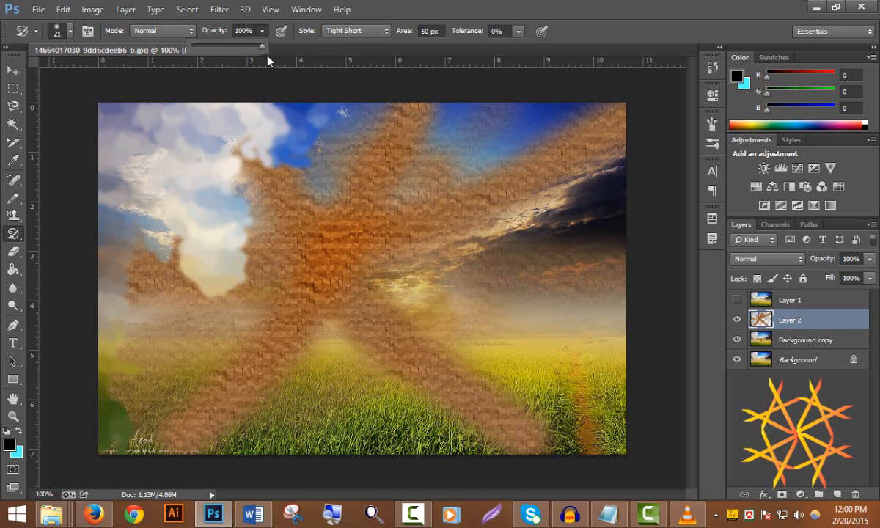
click(370, 31)
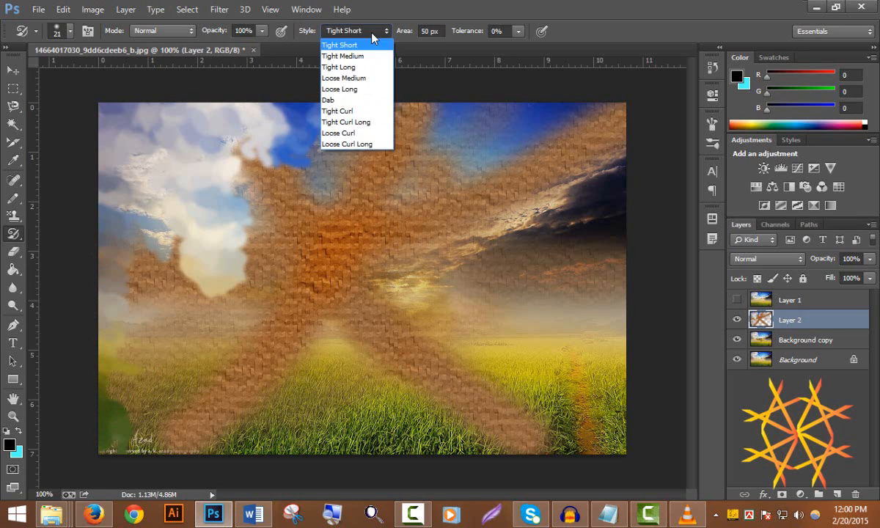
click(344, 51)
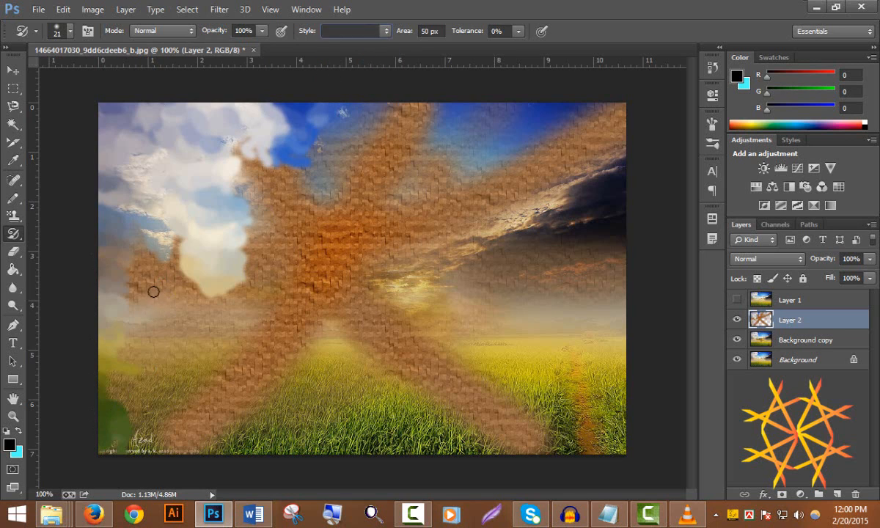
mouse_move(151, 290)
mouse_down()
mouse_move(159, 220)
mouse_move(146, 221)
mouse_move(107, 275)
mouse_move(100, 394)
mouse_move(116, 445)
mouse_move(481, 451)
mouse_up()
mouse_move(554, 462)
mouse_down()
mouse_move(615, 442)
mouse_move(637, 278)
mouse_move(624, 113)
mouse_move(280, 78)
mouse_move(244, 89)
mouse_move(522, 159)
mouse_move(272, 177)
mouse_move(321, 153)
mouse_move(218, 187)
mouse_move(505, 286)
mouse_move(522, 274)
mouse_move(321, 223)
mouse_move(345, 217)
mouse_move(287, 227)
mouse_move(535, 238)
mouse_move(431, 380)
mouse_move(667, 377)
mouse_move(333, 308)
mouse_move(340, 348)
mouse_move(234, 368)
mouse_move(228, 382)
mouse_move(246, 412)
mouse_move(253, 292)
mouse_move(246, 327)
mouse_move(237, 309)
mouse_move(143, 361)
mouse_move(148, 255)
mouse_move(108, 222)
mouse_move(442, 355)
mouse_up()
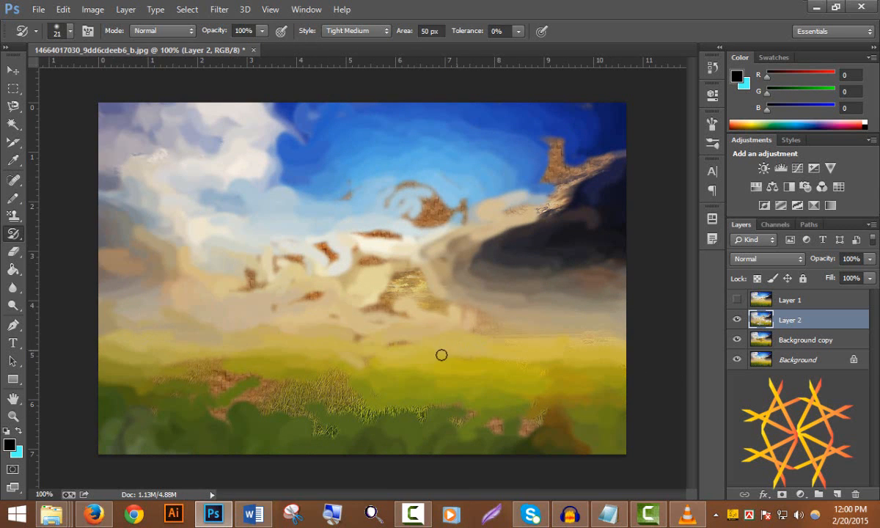
mouse_move(450, 202)
mouse_down()
mouse_move(400, 217)
mouse_move(407, 270)
mouse_move(396, 305)
mouse_move(484, 376)
mouse_up()
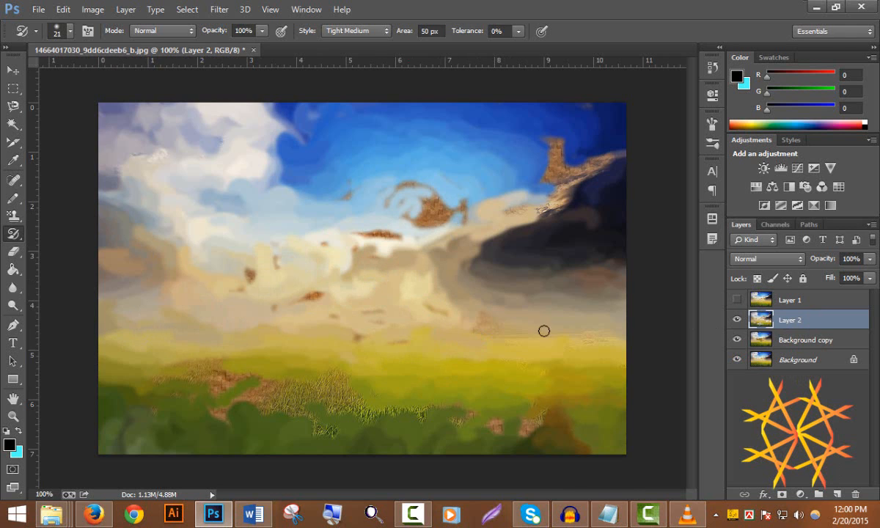
Hide Layer 2, then paint a trial Art History Brush stroke over the clouds on Background copy and undo it
click(737, 321)
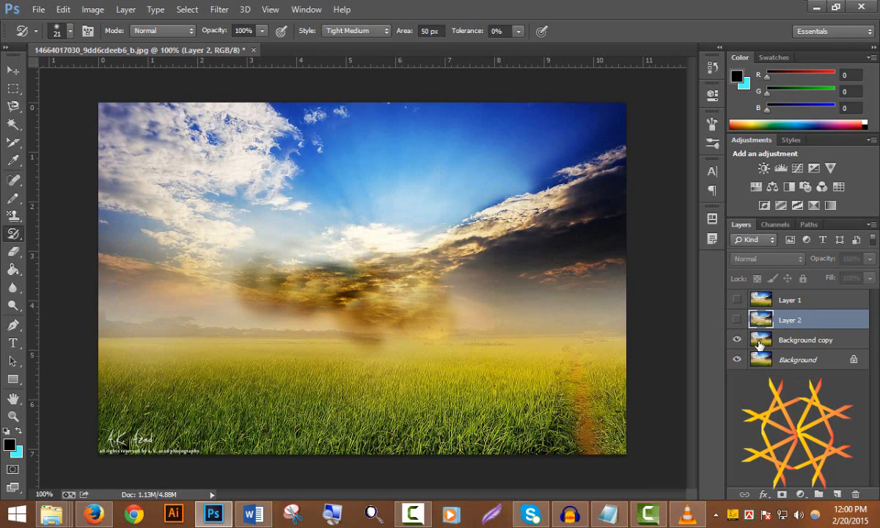
click(806, 343)
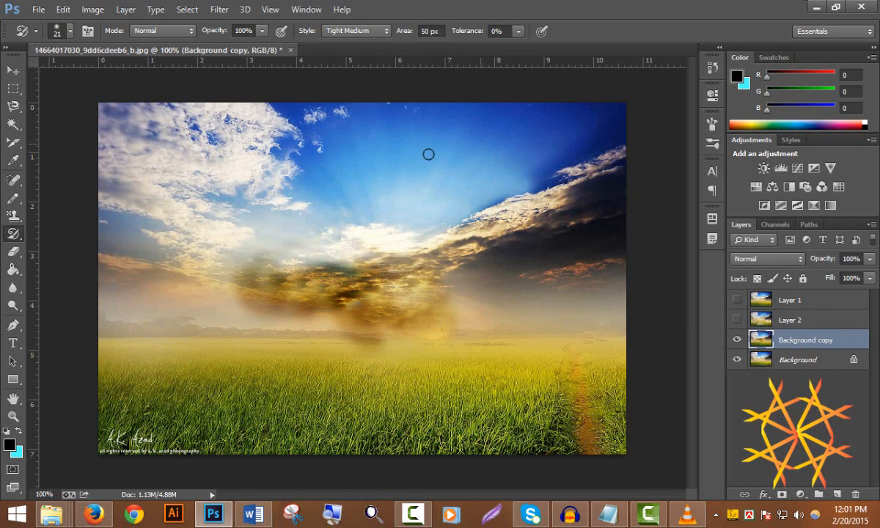
mouse_move(363, 119)
mouse_down()
mouse_move(387, 128)
mouse_move(198, 138)
mouse_move(348, 192)
mouse_up()
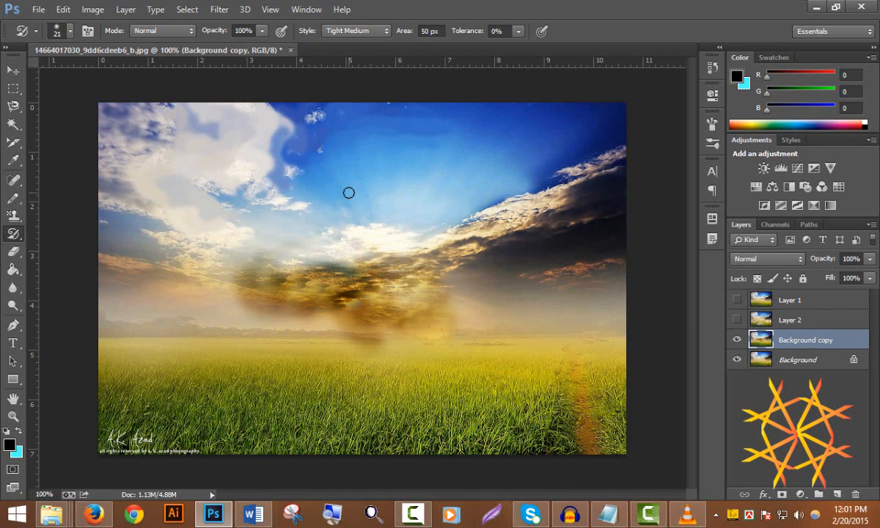
key(ctrl+z)
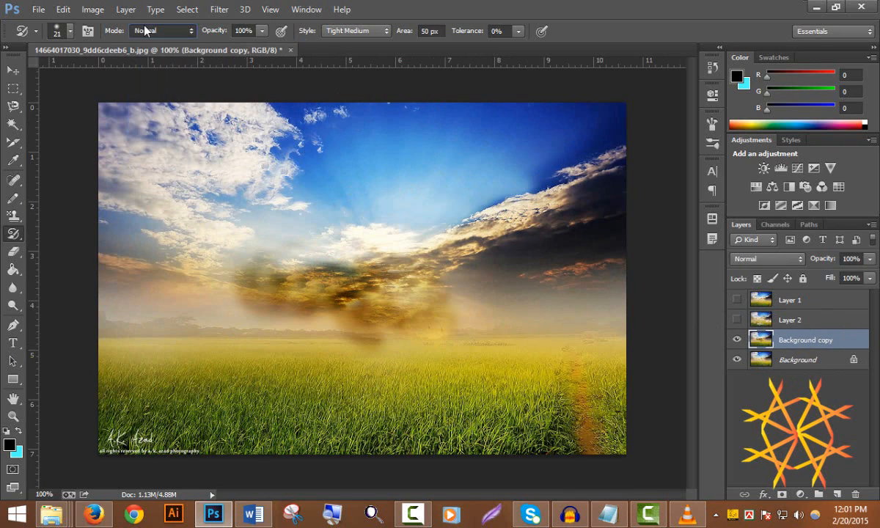
Set the Art History Brush to Lighten mode and paint across the sky, clouds and field on Background copy
click(178, 31)
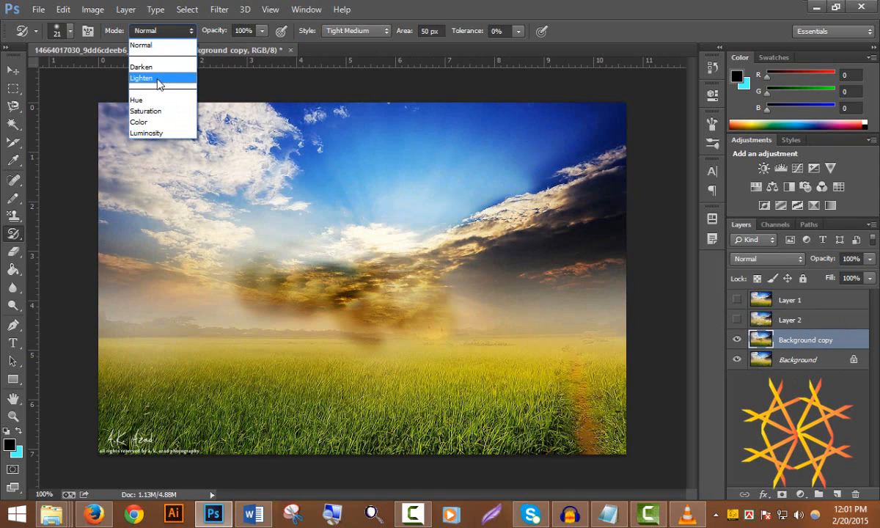
click(154, 79)
mouse_move(329, 119)
mouse_down()
mouse_move(139, 125)
mouse_move(131, 78)
mouse_move(129, 374)
mouse_move(297, 437)
mouse_move(560, 403)
mouse_move(588, 275)
mouse_move(513, 158)
mouse_move(479, 211)
mouse_move(447, 209)
mouse_up()
Lower the brush opacity to 54%, paint over the central clouds and field, and toggle Background copy's visibility to compare
click(261, 31)
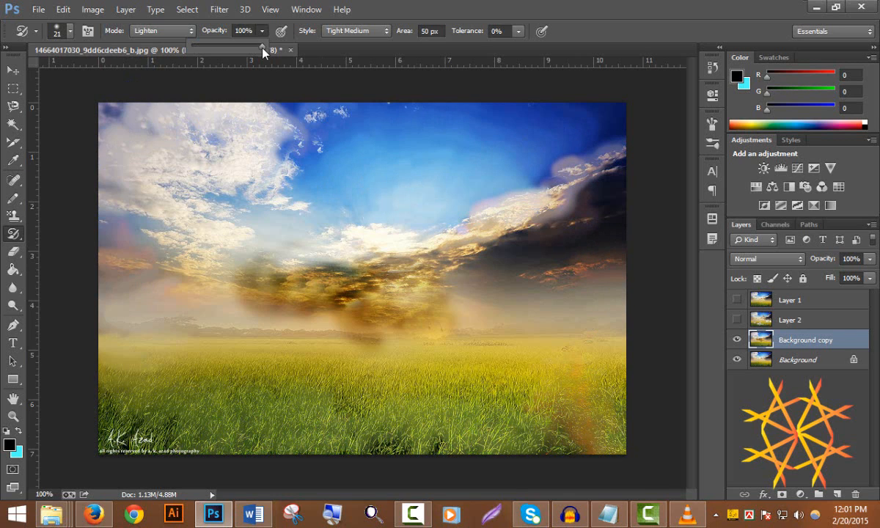
drag(257, 48, 229, 53)
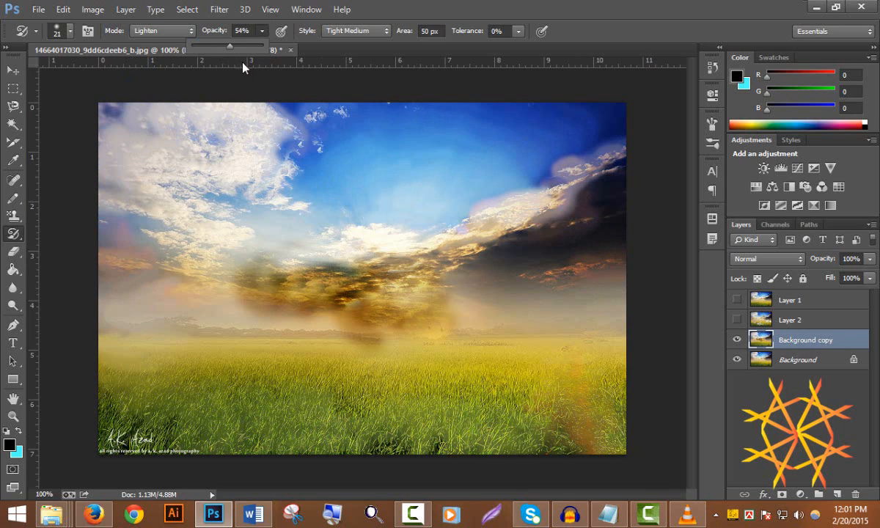
click(498, 115)
mouse_move(259, 220)
mouse_down()
mouse_move(408, 254)
mouse_move(391, 296)
mouse_move(552, 264)
mouse_move(563, 193)
mouse_move(604, 155)
mouse_move(618, 238)
mouse_up()
mouse_move(584, 412)
mouse_down()
mouse_move(443, 451)
mouse_move(158, 412)
mouse_move(100, 374)
mouse_up()
mouse_move(144, 324)
mouse_down()
mouse_move(271, 242)
mouse_move(326, 113)
mouse_move(138, 165)
mouse_move(167, 258)
mouse_up()
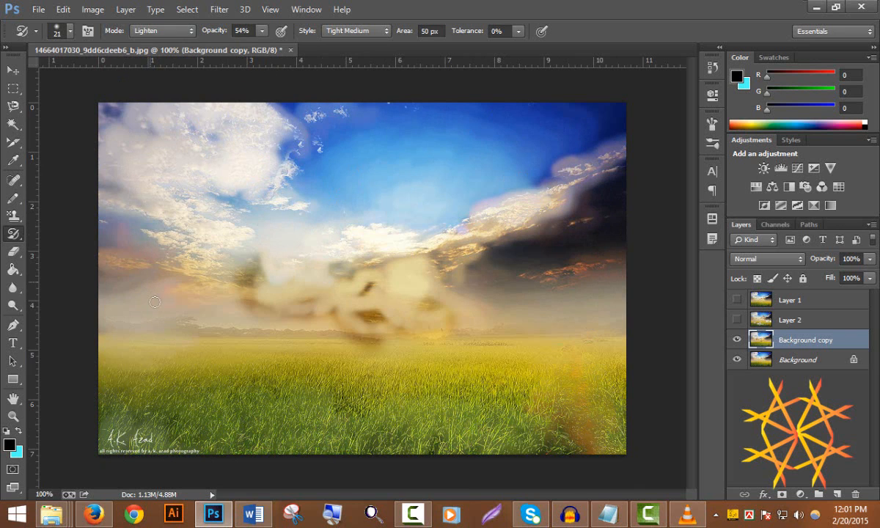
click(736, 340)
click(737, 340)
Set the Art History Brush style to Tight Curl and hide the Background copy layer
click(347, 31)
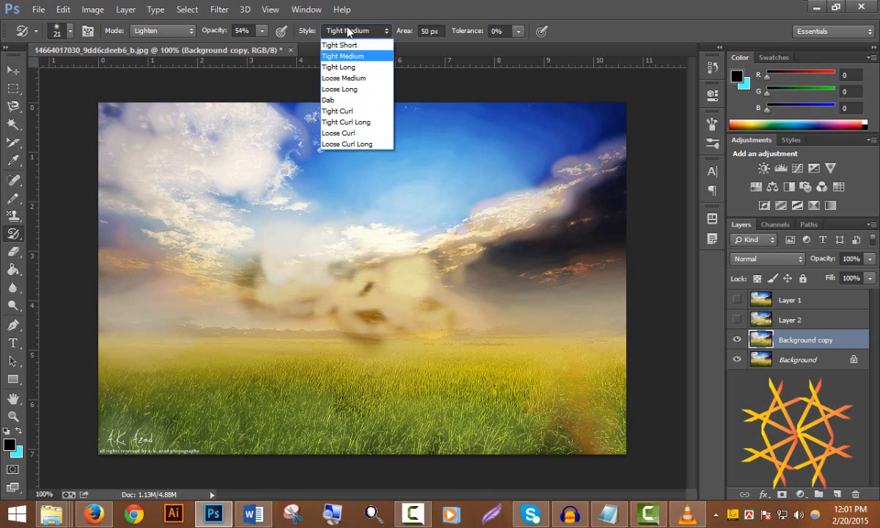
click(330, 111)
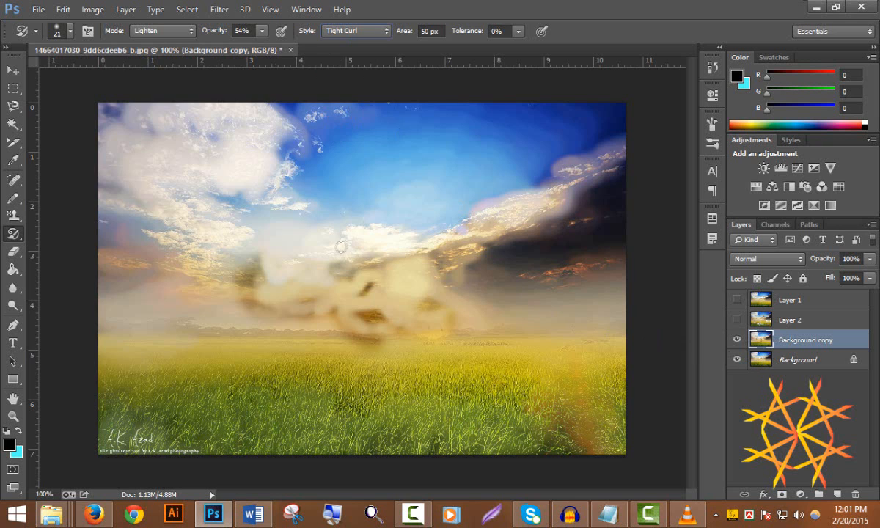
click(737, 341)
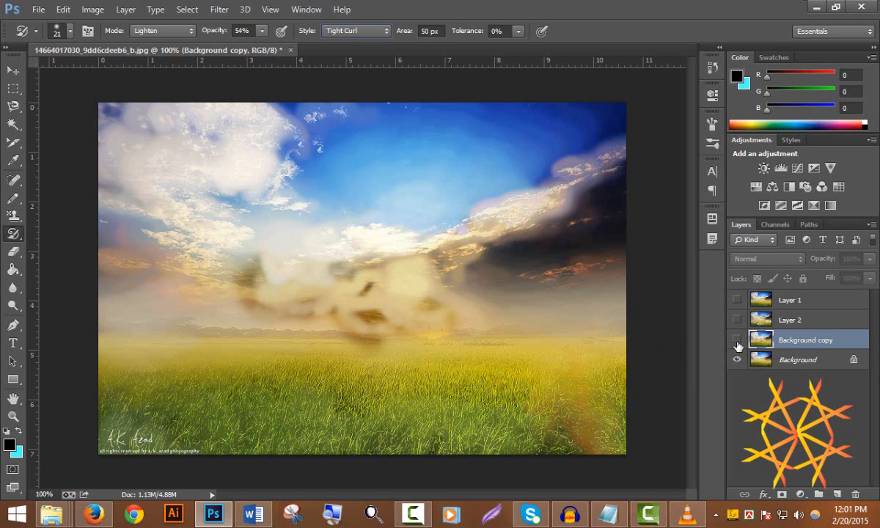
Duplicate the Background layer and paint Tight Curl strokes over the clouds and along the upper sky on the duplicate
click(784, 365)
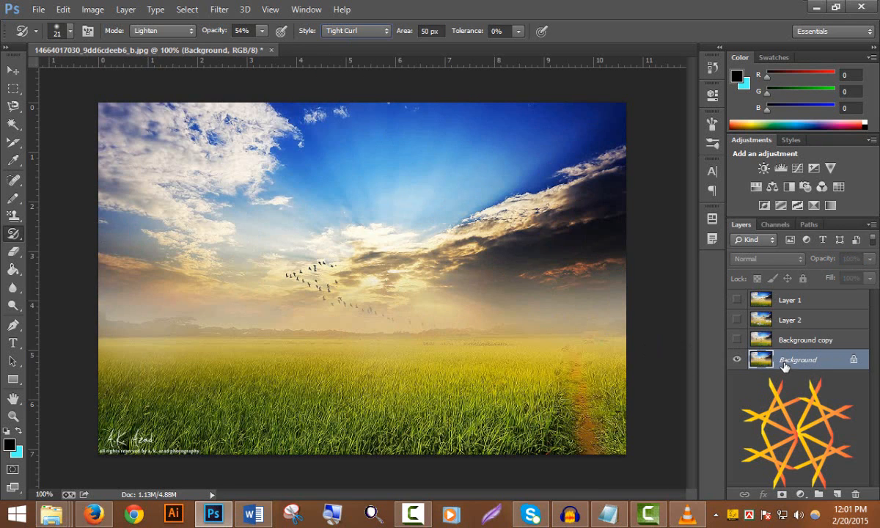
key(ctrl+j)
mouse_move(289, 109)
mouse_down()
mouse_move(140, 125)
mouse_move(106, 117)
mouse_move(114, 270)
mouse_move(334, 125)
mouse_move(400, 101)
mouse_move(576, 115)
mouse_up()
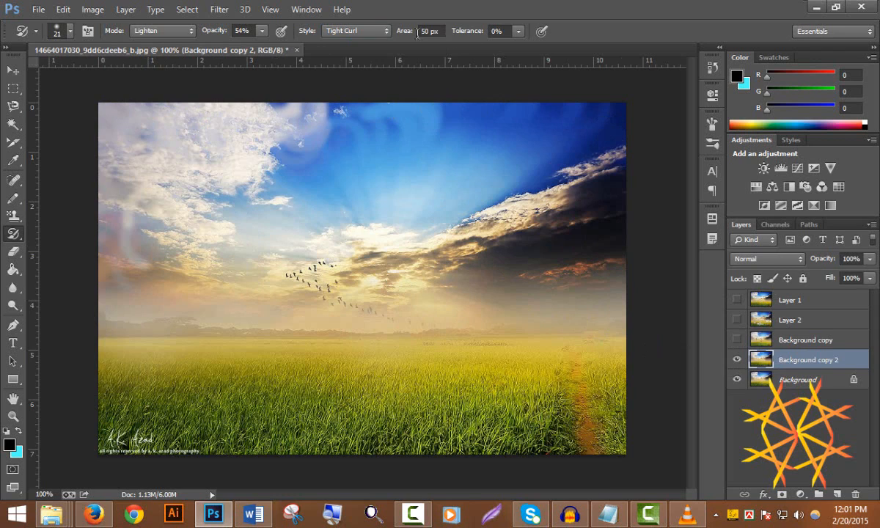
Set the Art History Brush tolerance to 26%
click(517, 32)
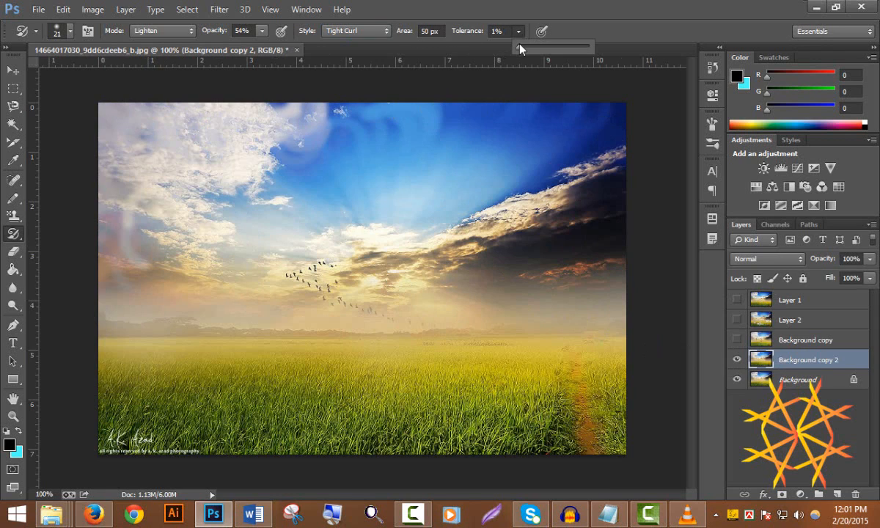
drag(517, 47, 536, 46)
click(535, 109)
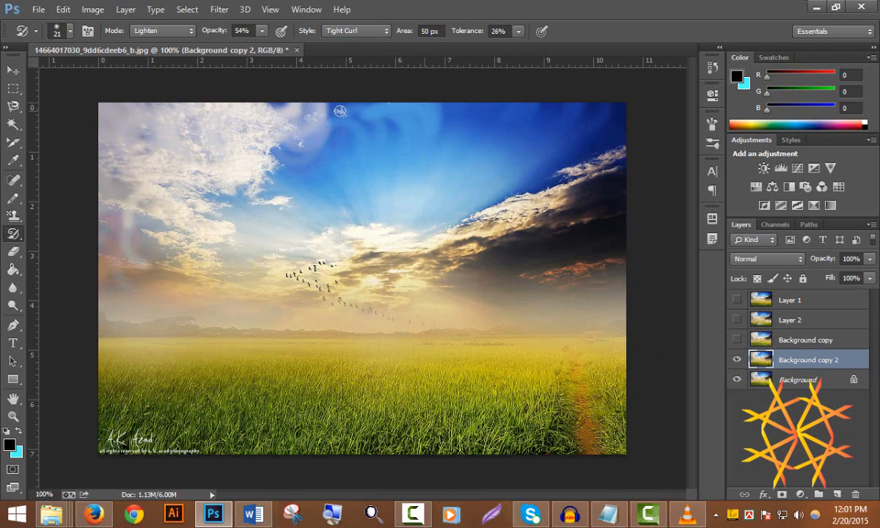
Paint Tight Curl strokes across the sky and clouds on Background copy 2, and set the brush tolerance to 0%
mouse_move(319, 188)
mouse_down()
mouse_move(336, 304)
mouse_move(492, 300)
mouse_move(365, 217)
mouse_move(332, 157)
mouse_move(290, 159)
mouse_move(354, 173)
mouse_move(304, 222)
mouse_move(153, 127)
mouse_move(115, 231)
mouse_move(148, 311)
mouse_move(110, 257)
mouse_move(108, 397)
mouse_move(252, 432)
mouse_move(117, 424)
mouse_move(371, 426)
mouse_move(424, 418)
mouse_move(530, 429)
mouse_move(615, 371)
mouse_up()
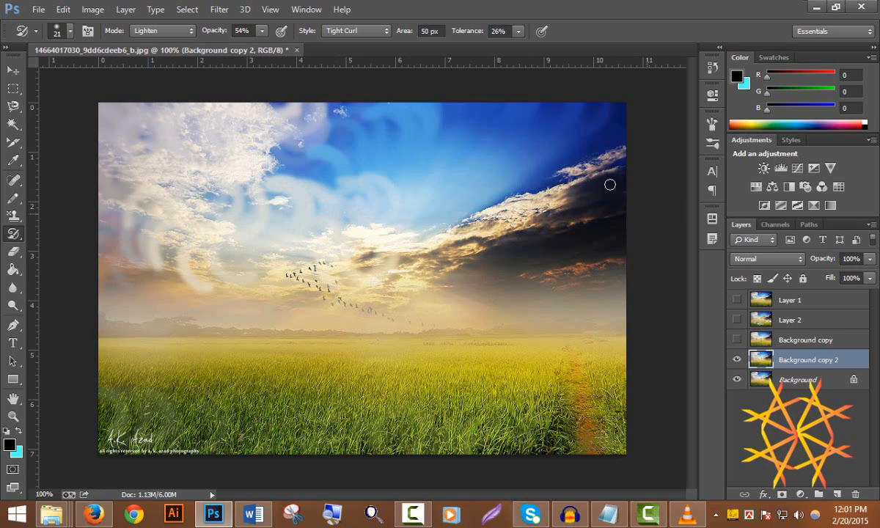
click(517, 33)
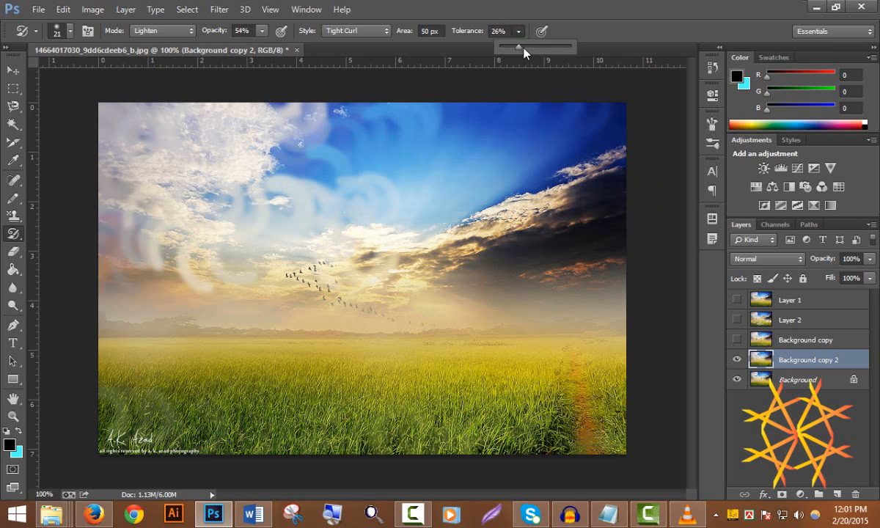
drag(491, 44, 401, 54)
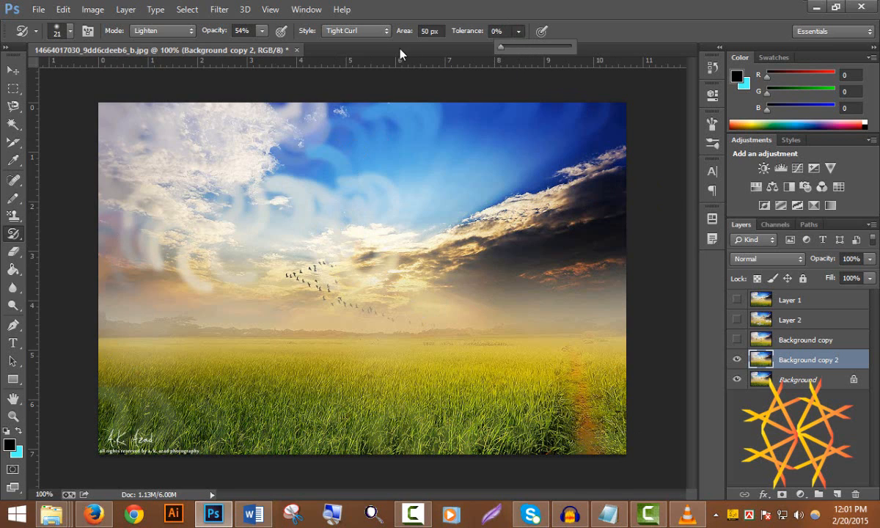
Set the brush mode to Normal and paint curl strokes over the blue sky, the dark clouds and the lower field
click(161, 30)
click(146, 59)
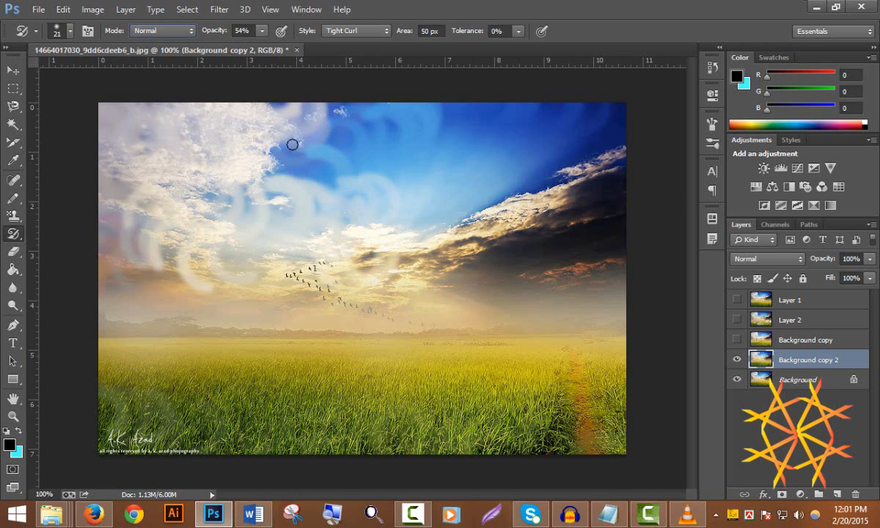
mouse_move(291, 144)
mouse_down()
mouse_move(509, 116)
mouse_move(346, 261)
mouse_move(539, 227)
mouse_move(566, 420)
mouse_move(360, 400)
mouse_move(271, 374)
mouse_up()
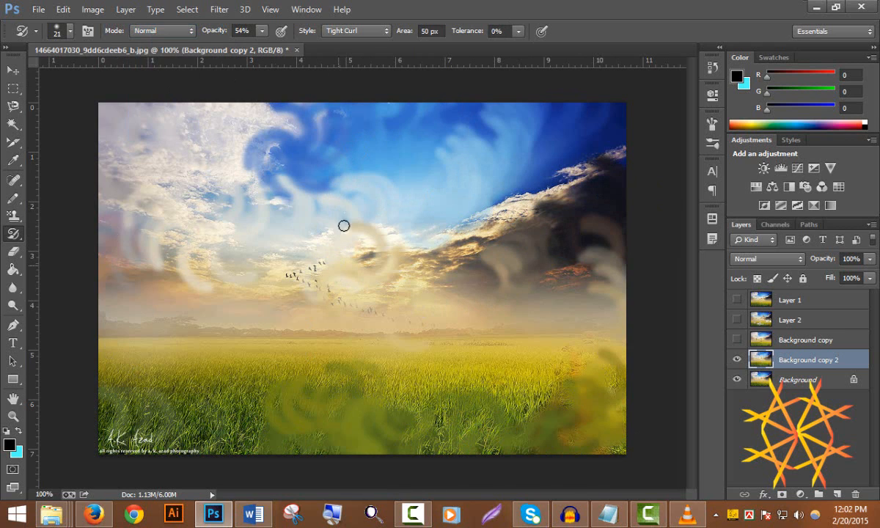
Set the Art History Brush style to Tight Long and paint over the central blue sky and the clouds beside the birds
click(348, 29)
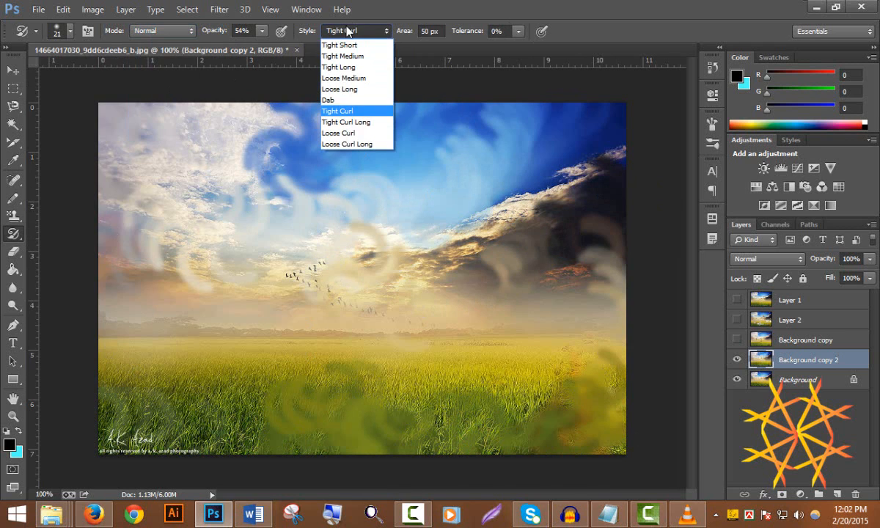
click(358, 71)
mouse_move(386, 108)
mouse_down()
mouse_move(445, 138)
mouse_move(234, 276)
mouse_up()
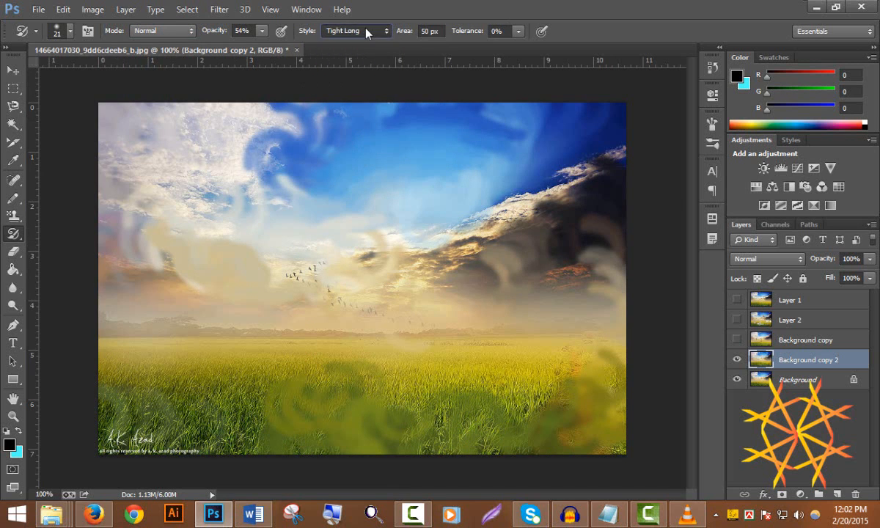
click(151, 26)
click(151, 26)
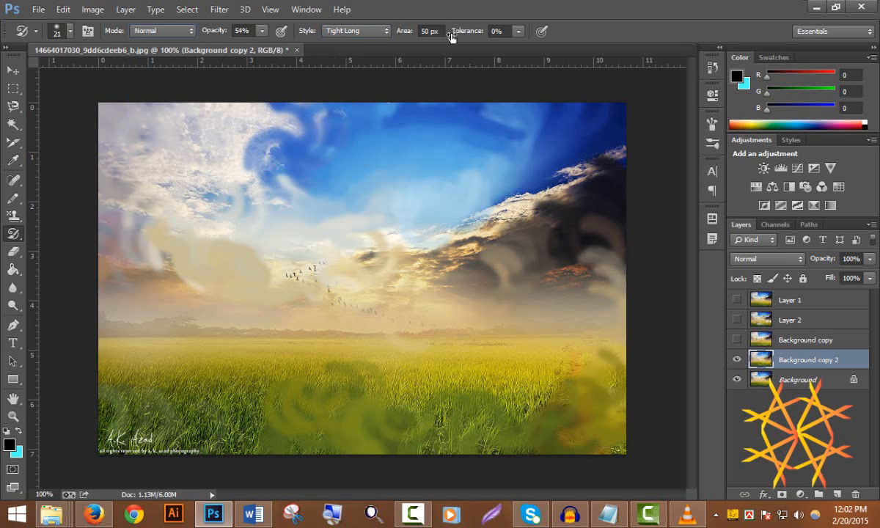